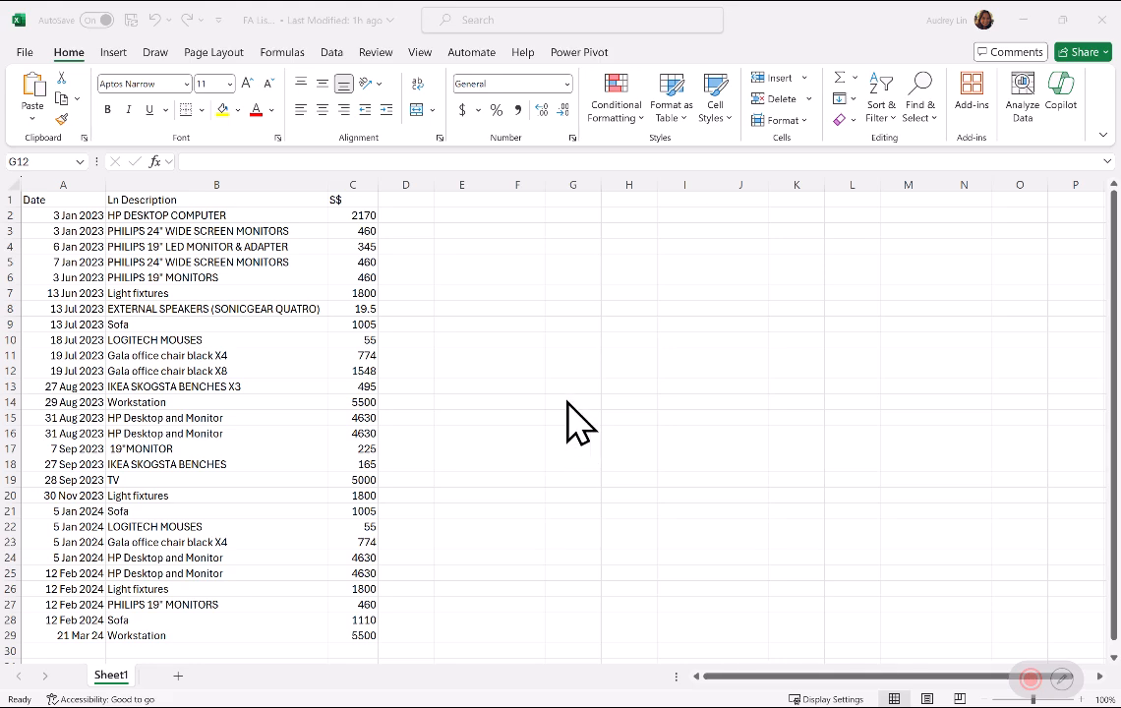
Convert the data range A1:C29 into a table with headers
left_click(551, 372)
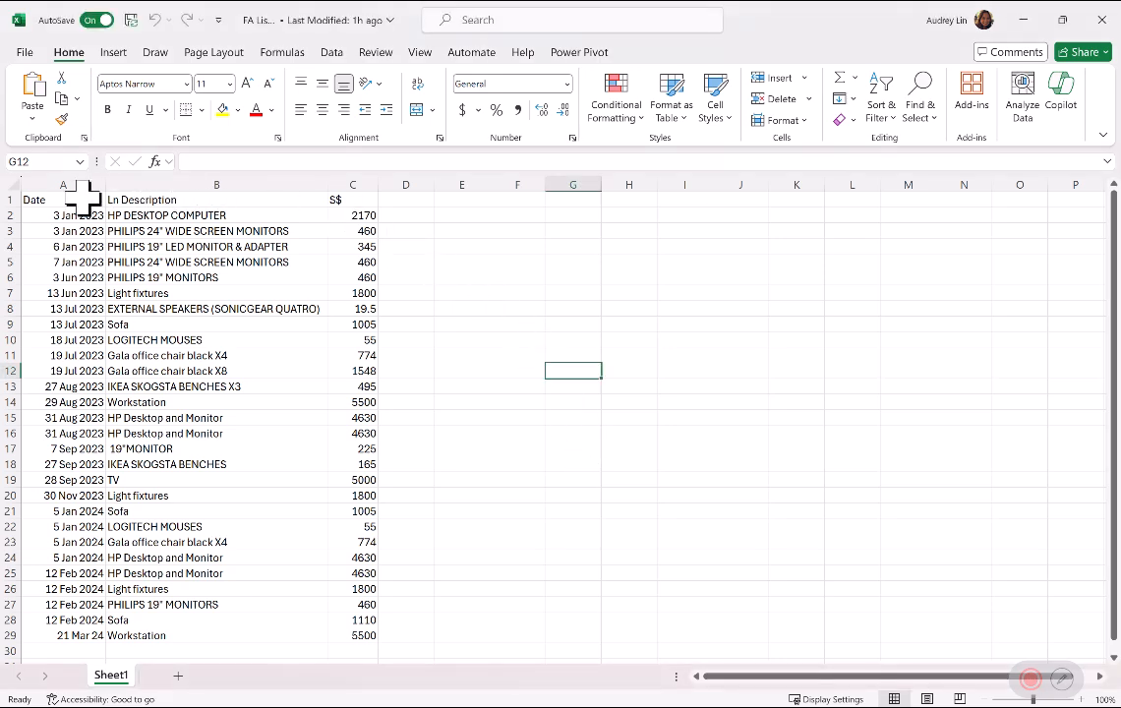
left_click_drag(65, 200, 363, 638)
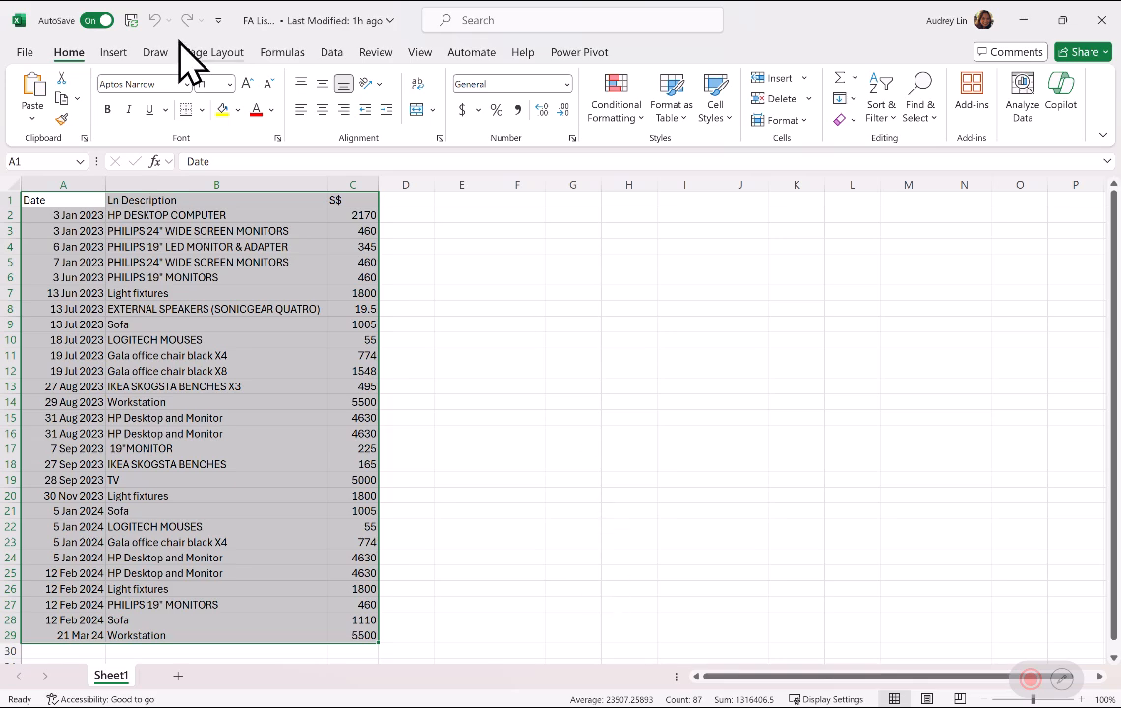
left_click(112, 52)
left_click(156, 94)
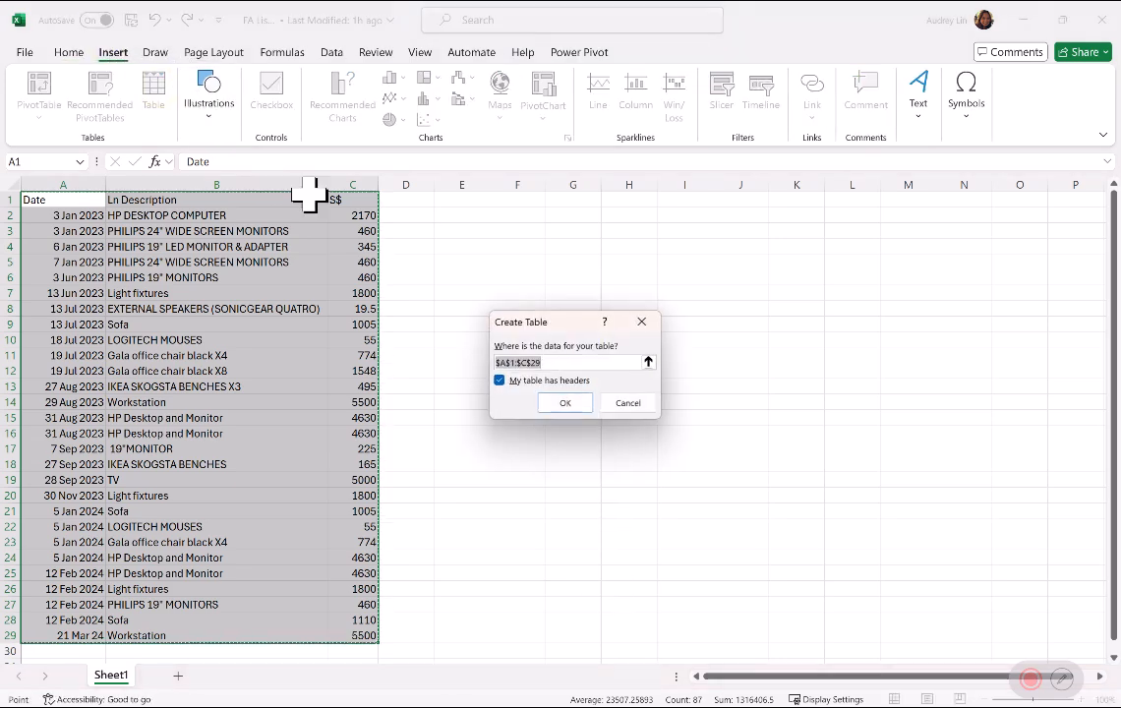
left_click(551, 403)
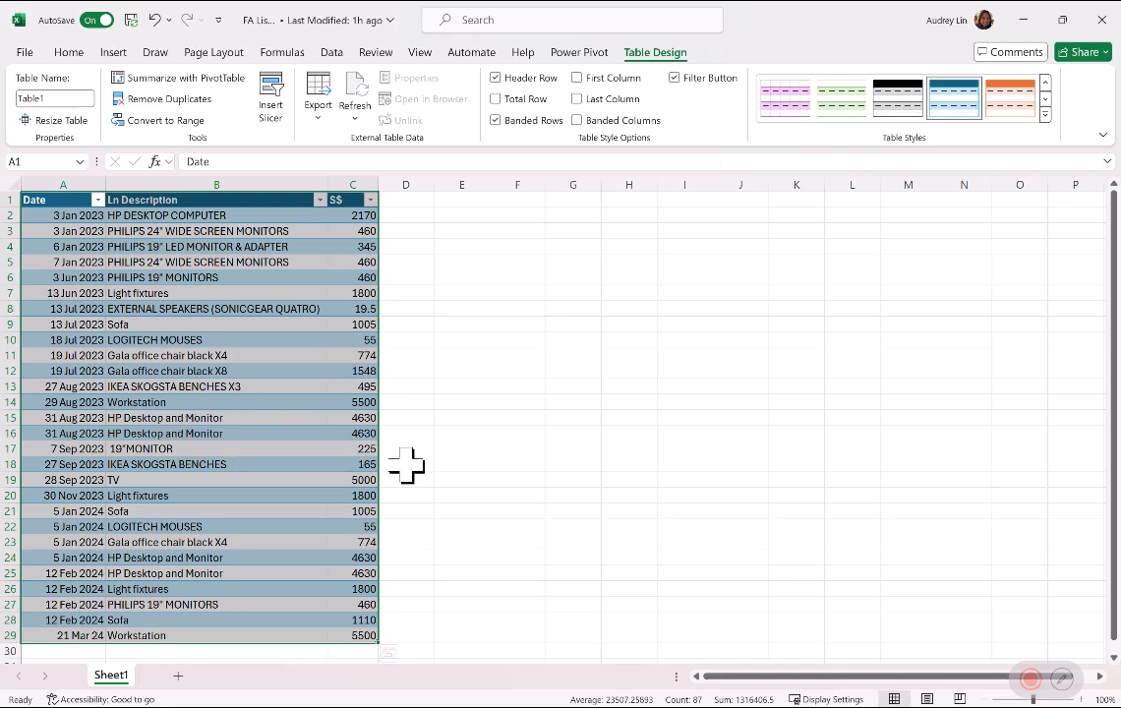
Check the number formats of the Date and Ln Description columns in the table
left_click_drag(77, 214, 93, 634)
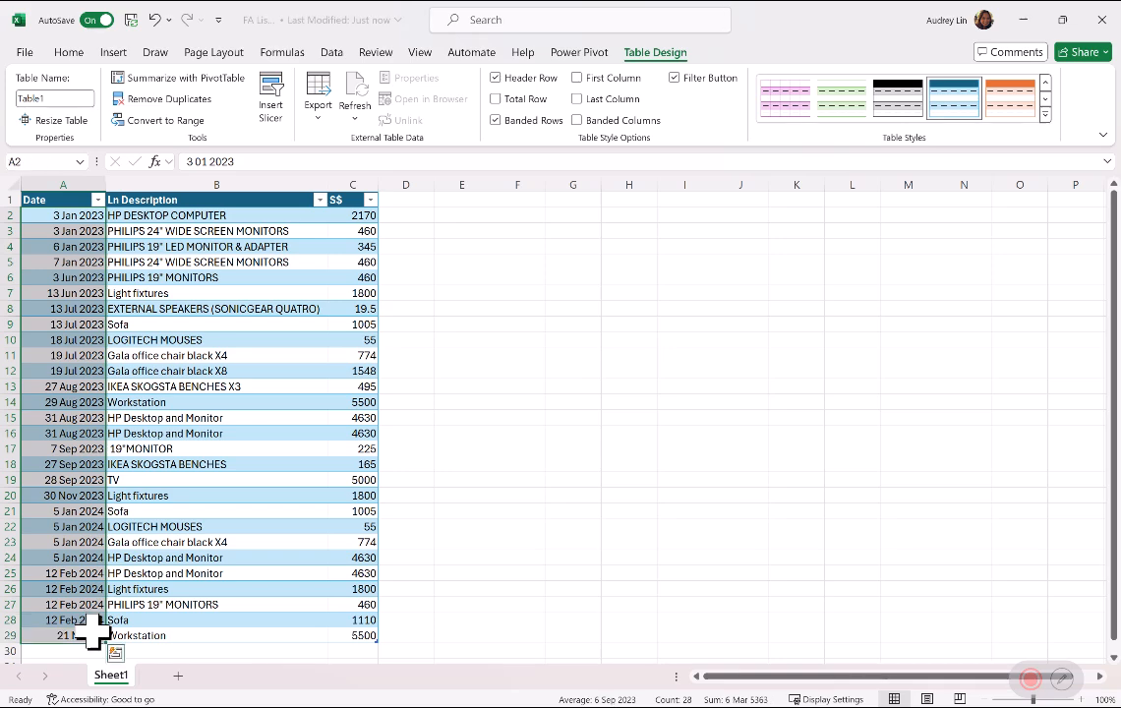
left_click(71, 53)
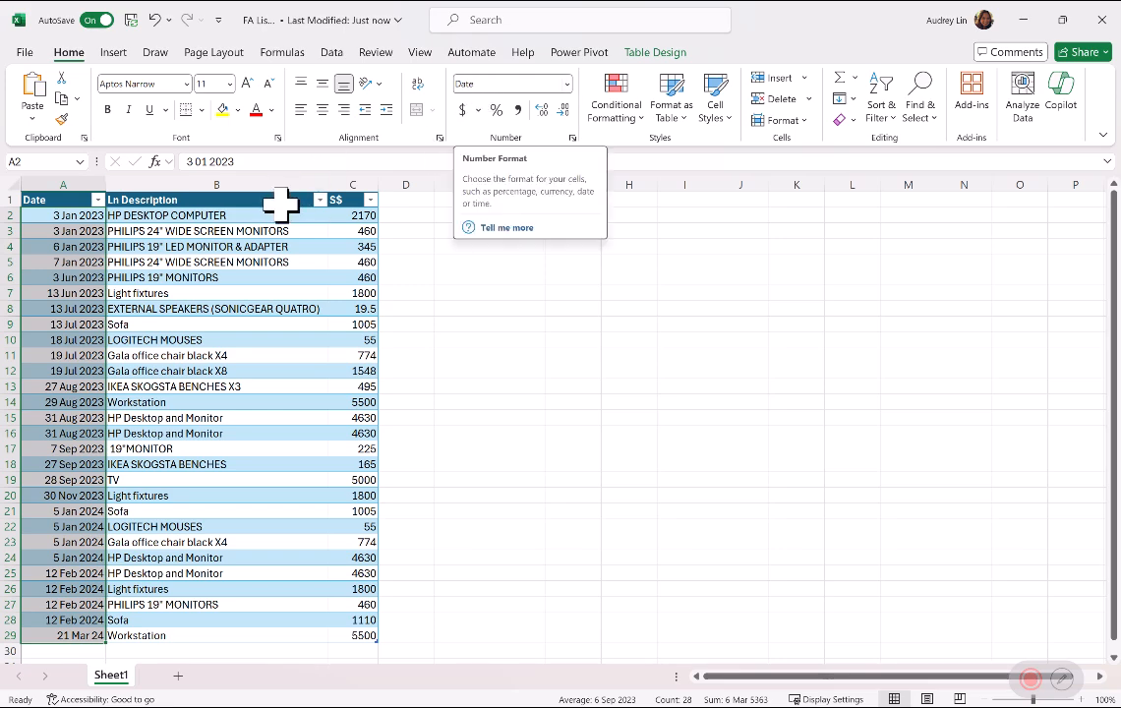
left_click_drag(262, 217, 248, 637)
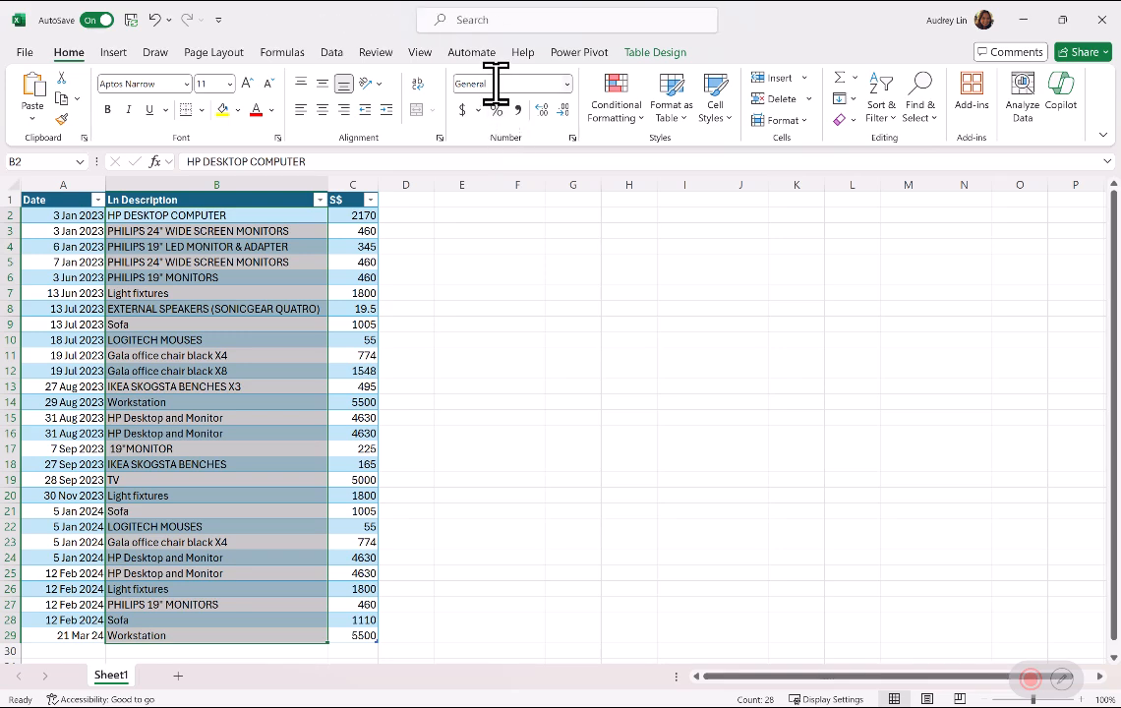
Format the S$ values in C2:C29 as Currency with the column fitted to its contents, and close the workbook
left_click_drag(352, 218, 361, 637)
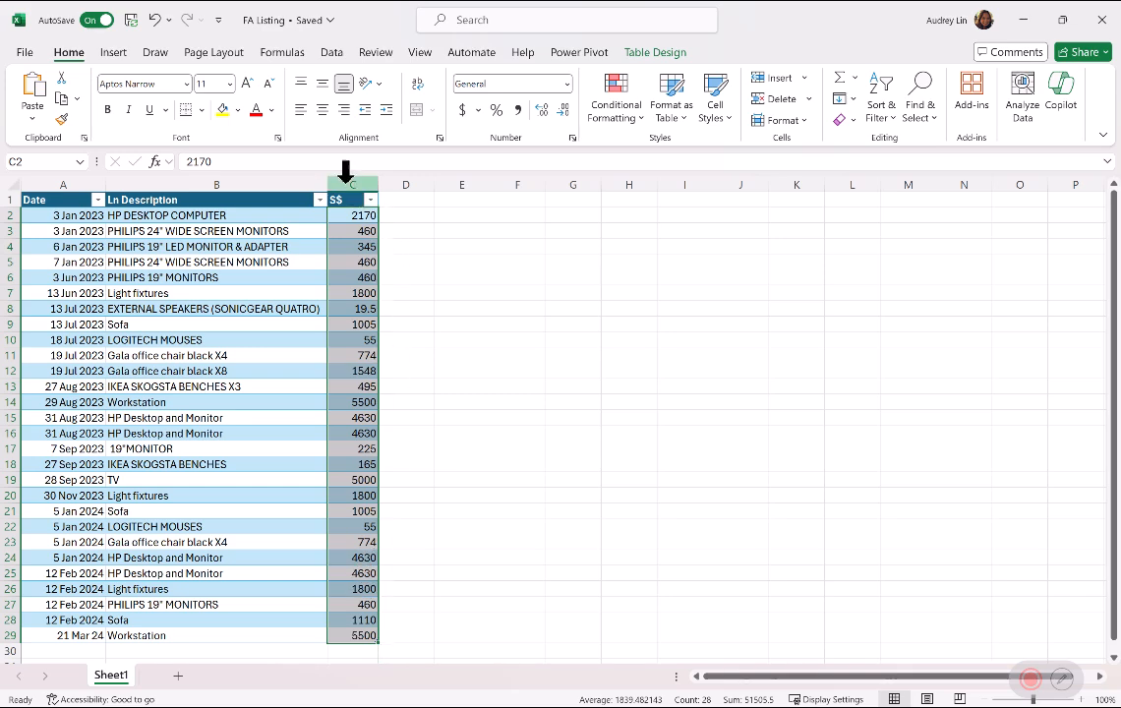
left_click(566, 83)
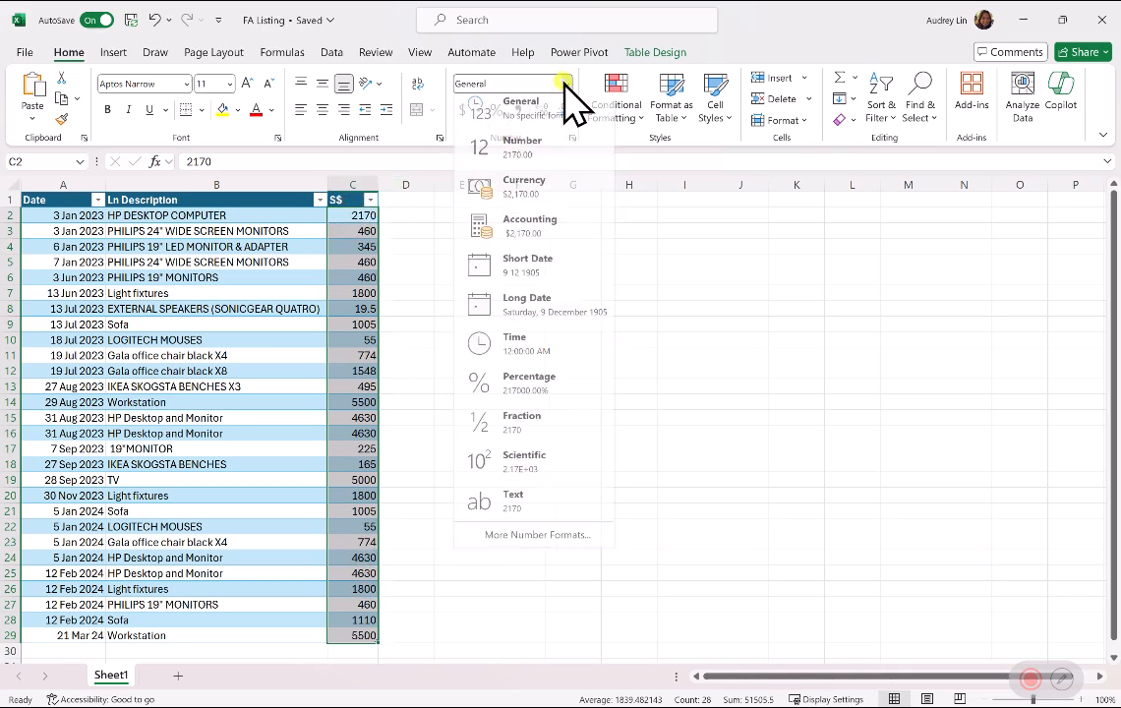
left_click(514, 197)
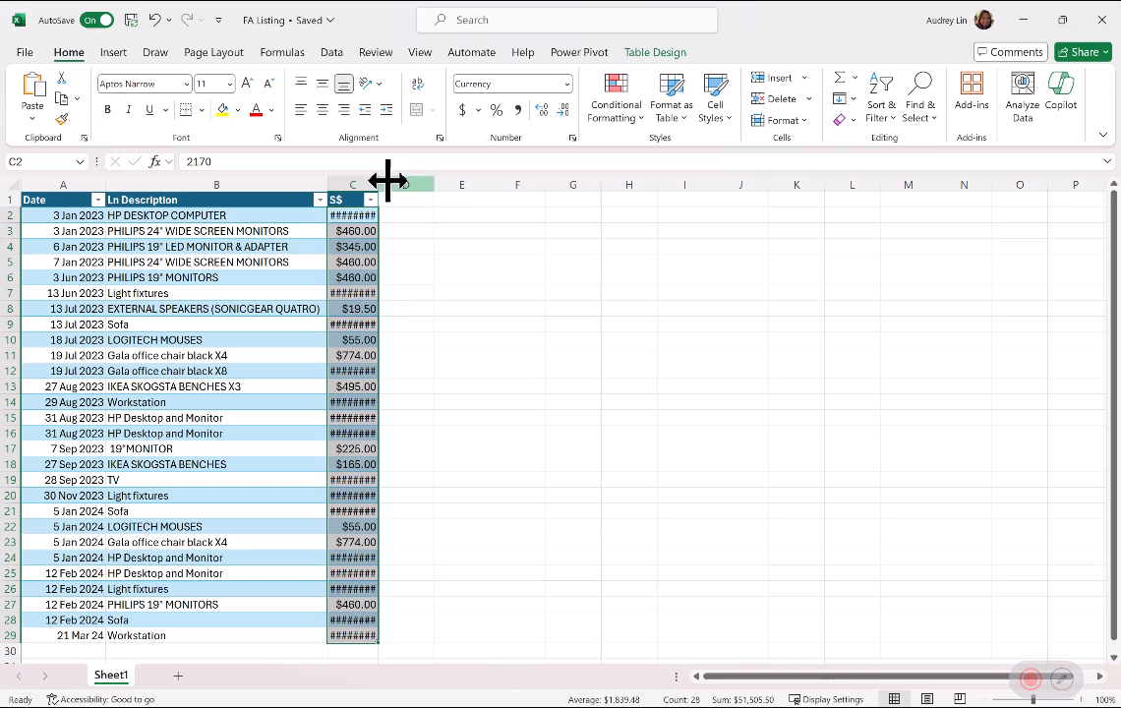
double_click(380, 185)
left_click(440, 237)
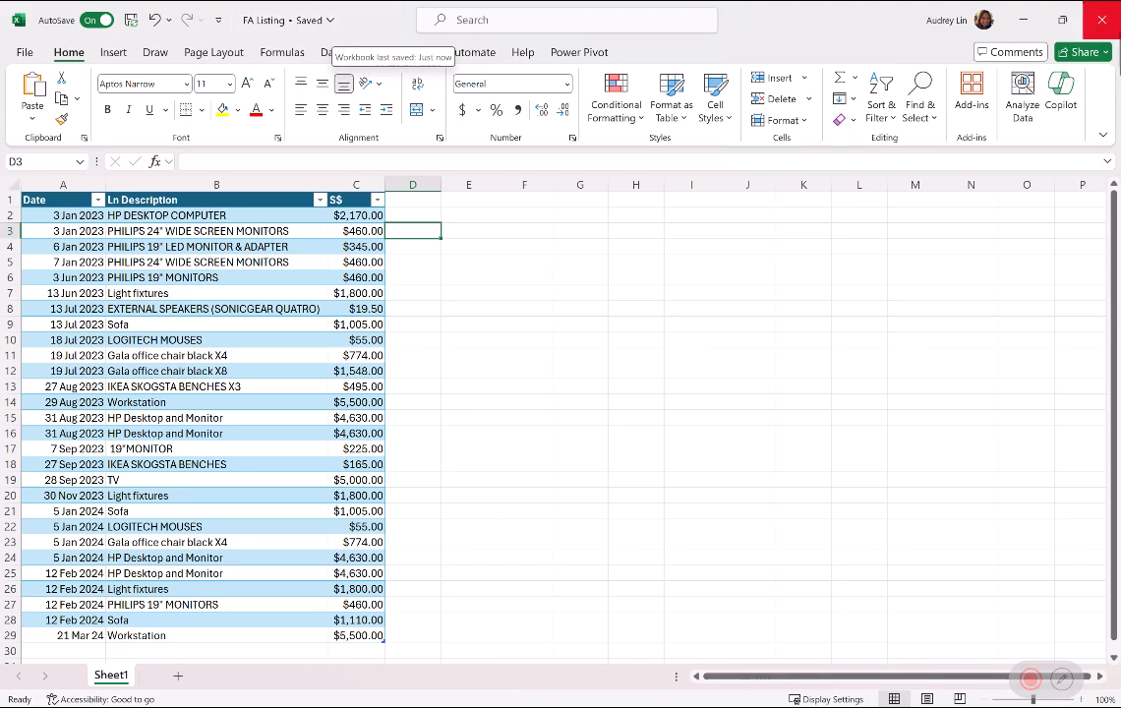
left_click(1104, 22)
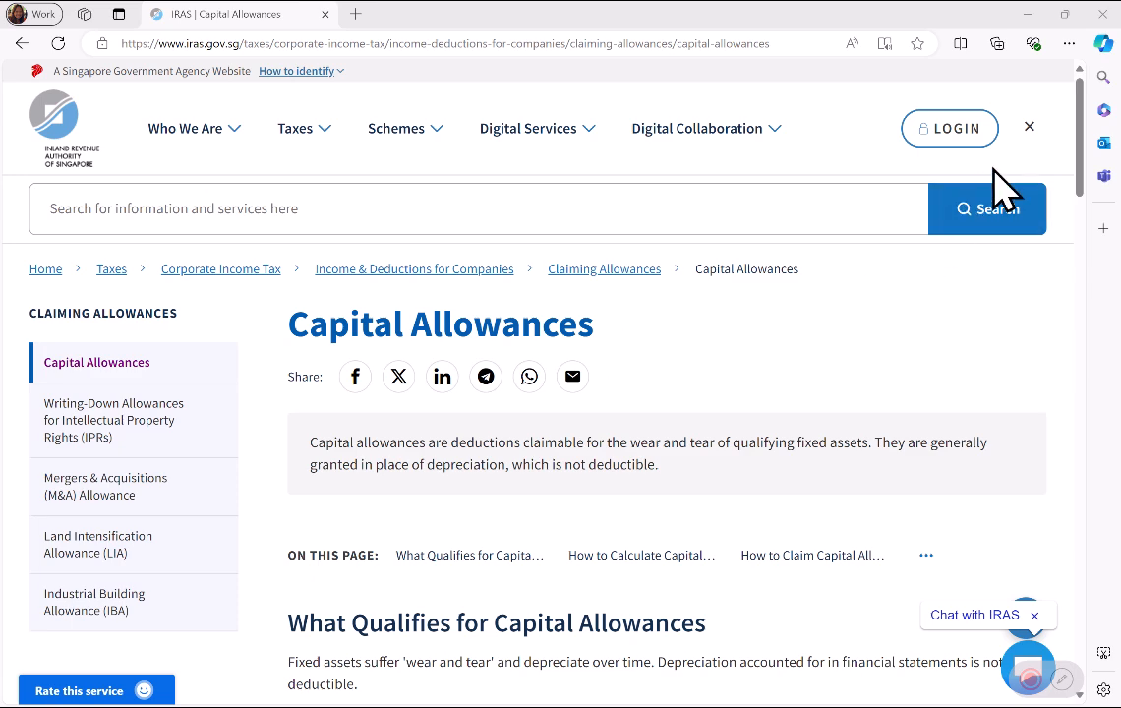
In Edge's Copilot chat, draft a prompt to add a column to the attached Excel sheet indicating fixed asset type from the page's 'Qualifying Fixed Assets' section
left_click(1104, 44)
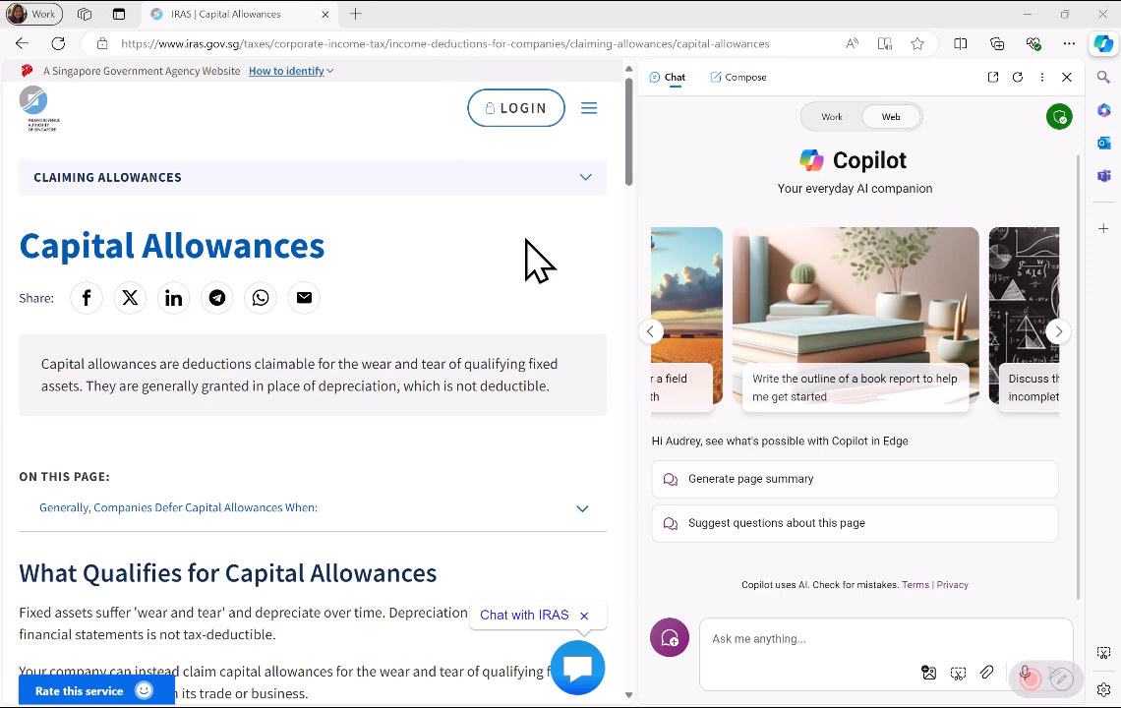
type("add another column in the attached excel sheet and indicate the type of fixed assets using information from the section on 'Qualifying Fixed Assets' from this web page.")
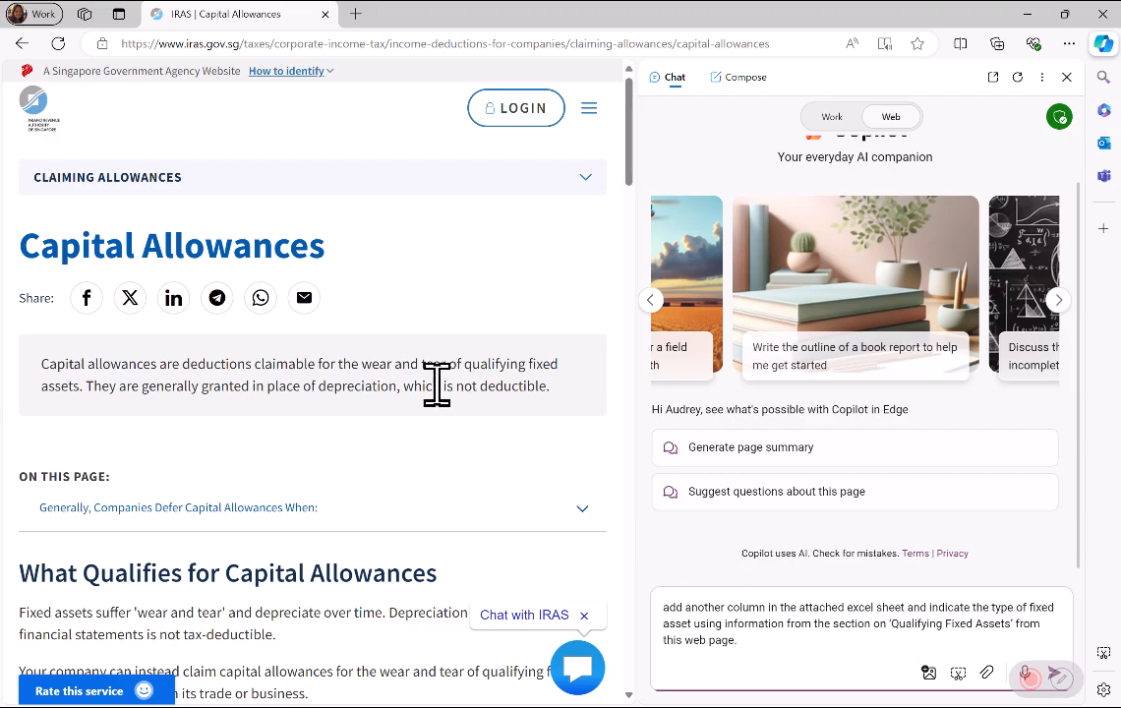
Expand the Qualifying Fixed Assets section on the IRAS page and review its examples of qualifying and non-qualifying assets
scroll(387, 346, "down", 7)
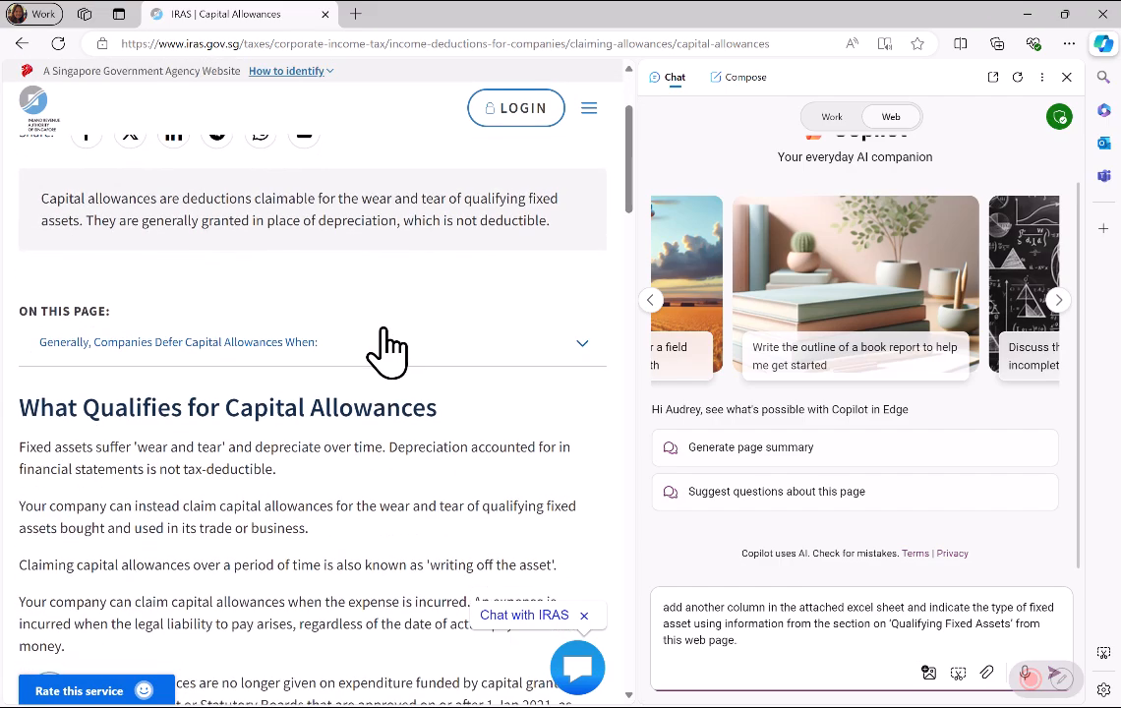
scroll(398, 346, "down", 6)
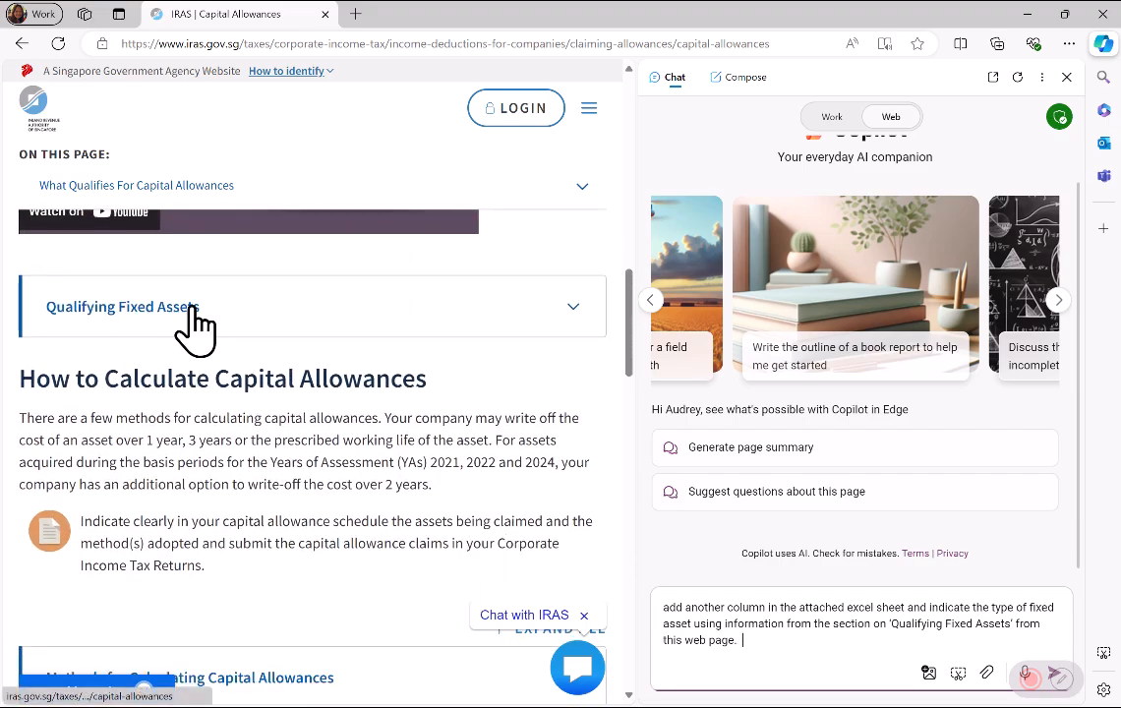
left_click(191, 303)
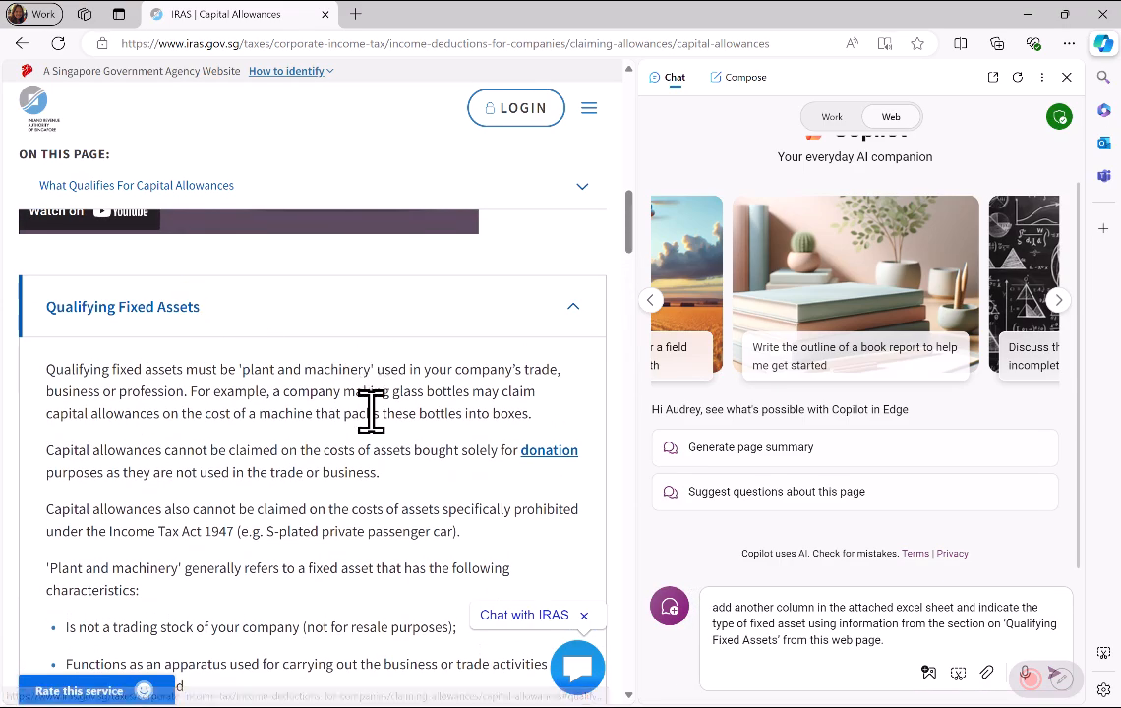
scroll(373, 413, "down", 2)
scroll(375, 415, "down", 3)
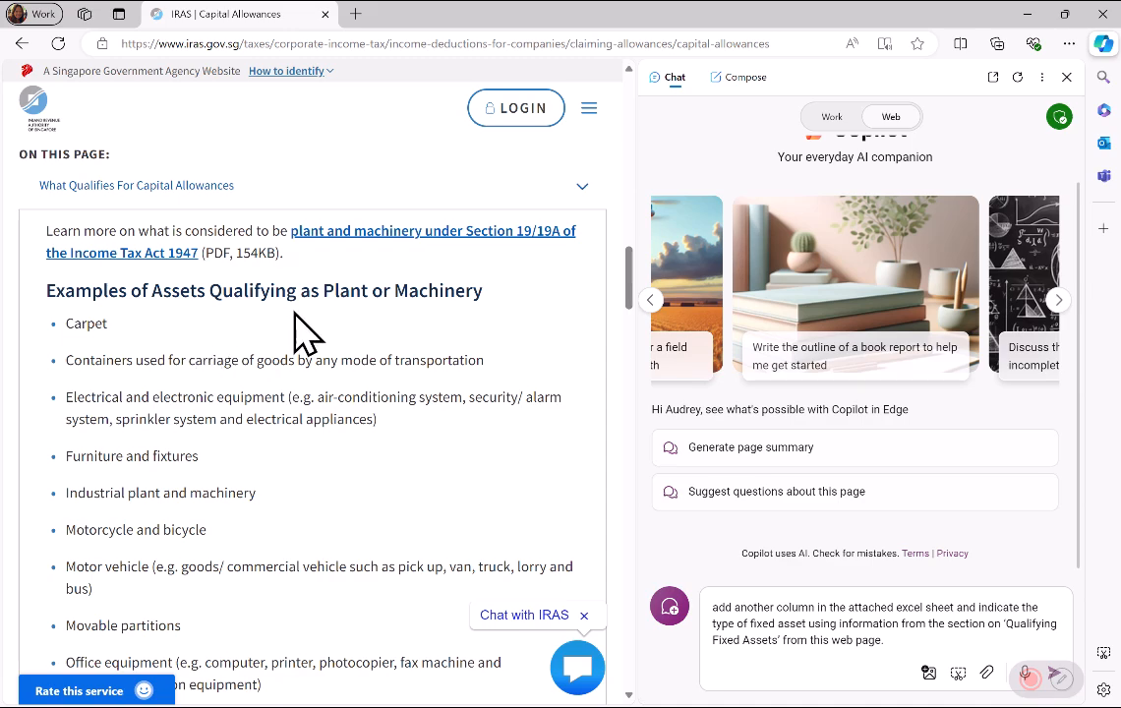
scroll(258, 353, "down", 2)
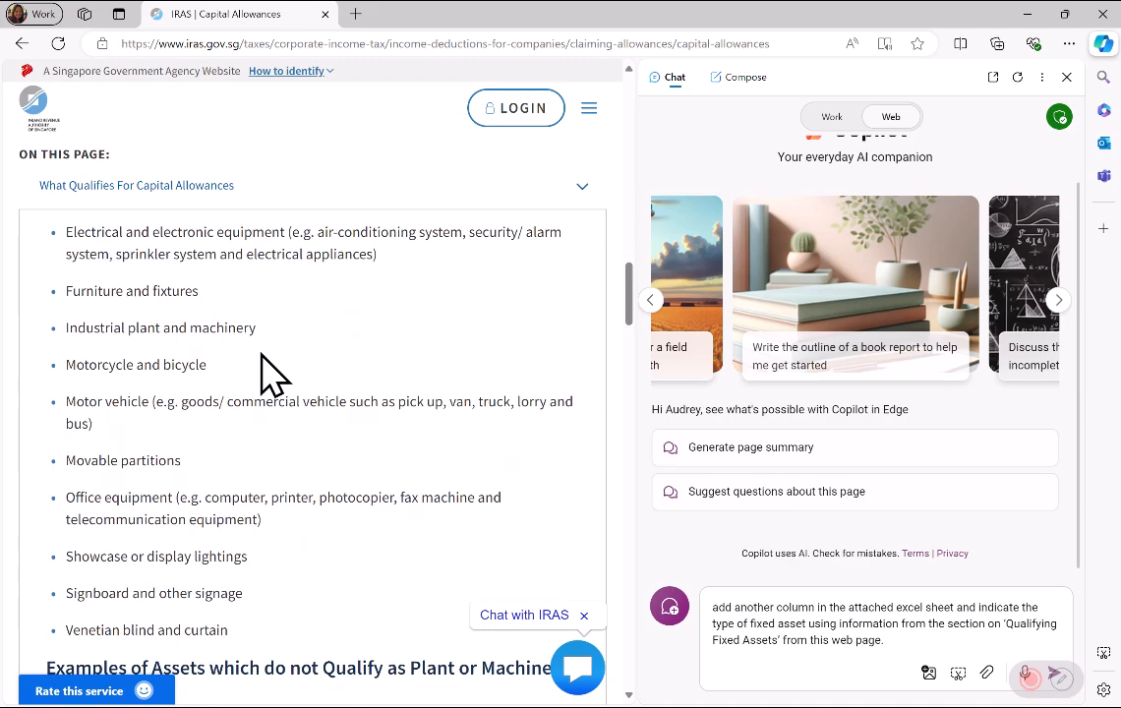
scroll(272, 374, "down", 4)
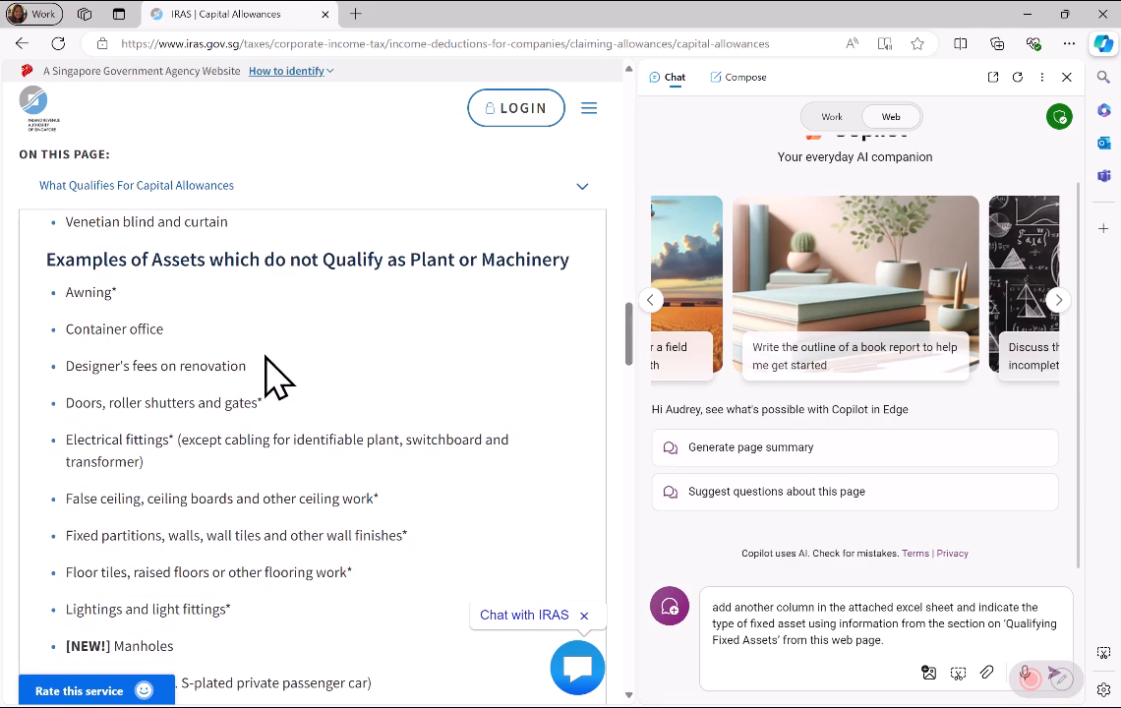
scroll(216, 325, "down", 2)
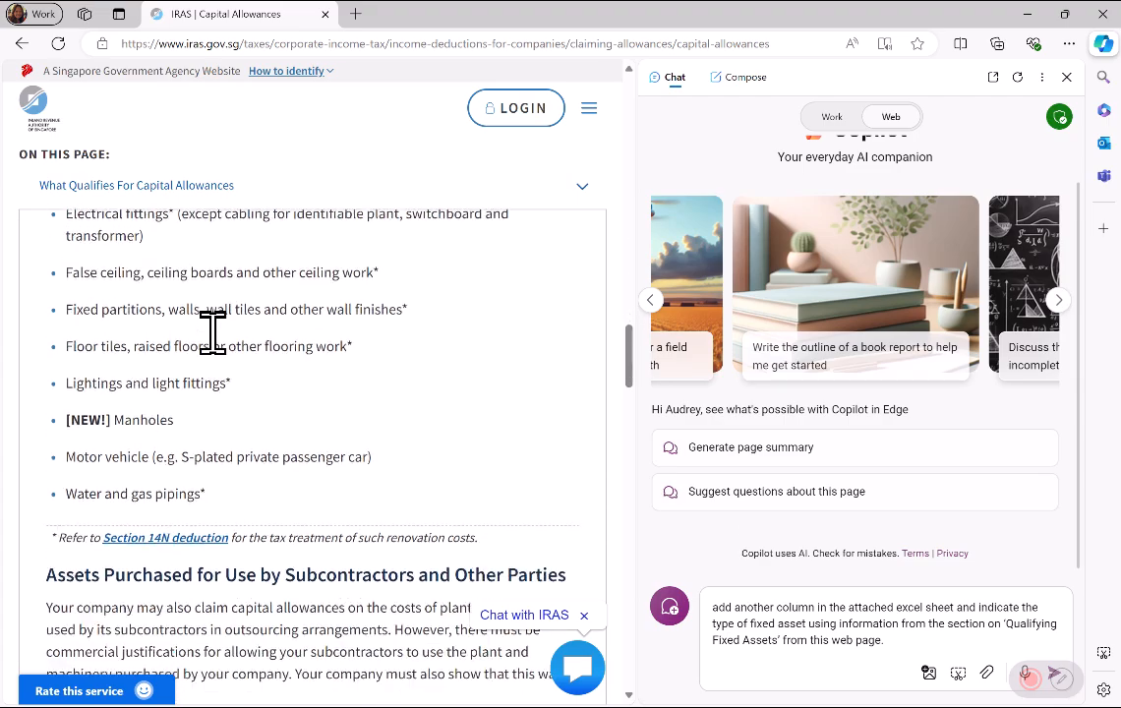
scroll(250, 470, "up", 6)
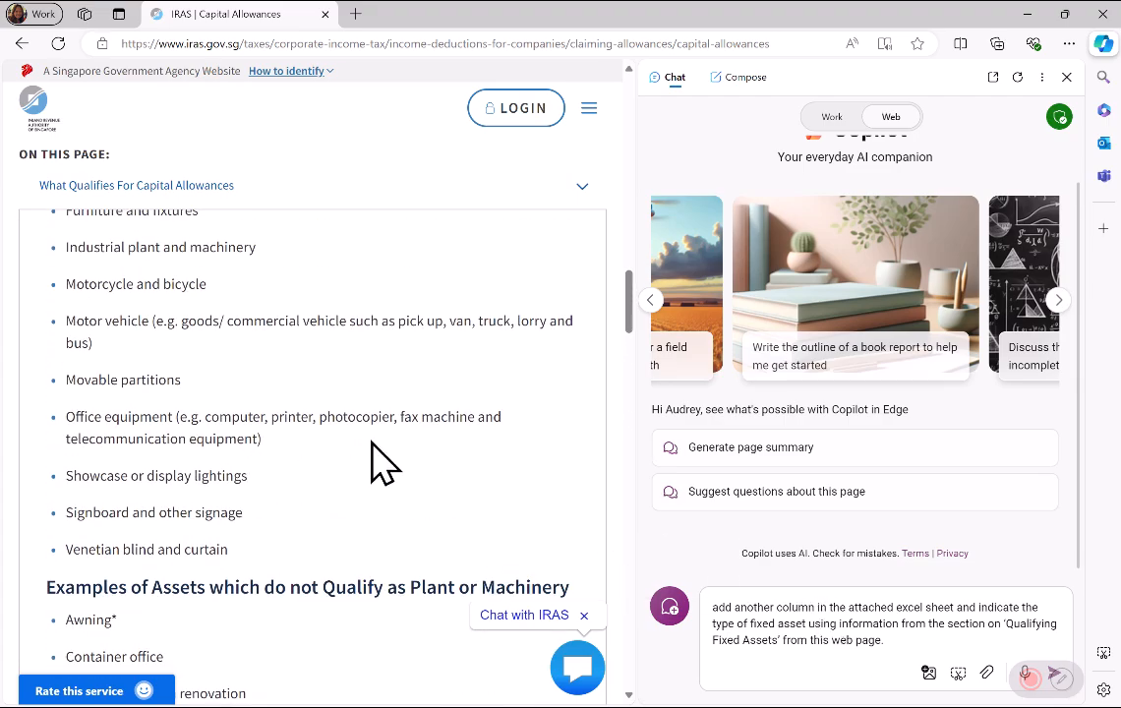
scroll(372, 444, "up", 10)
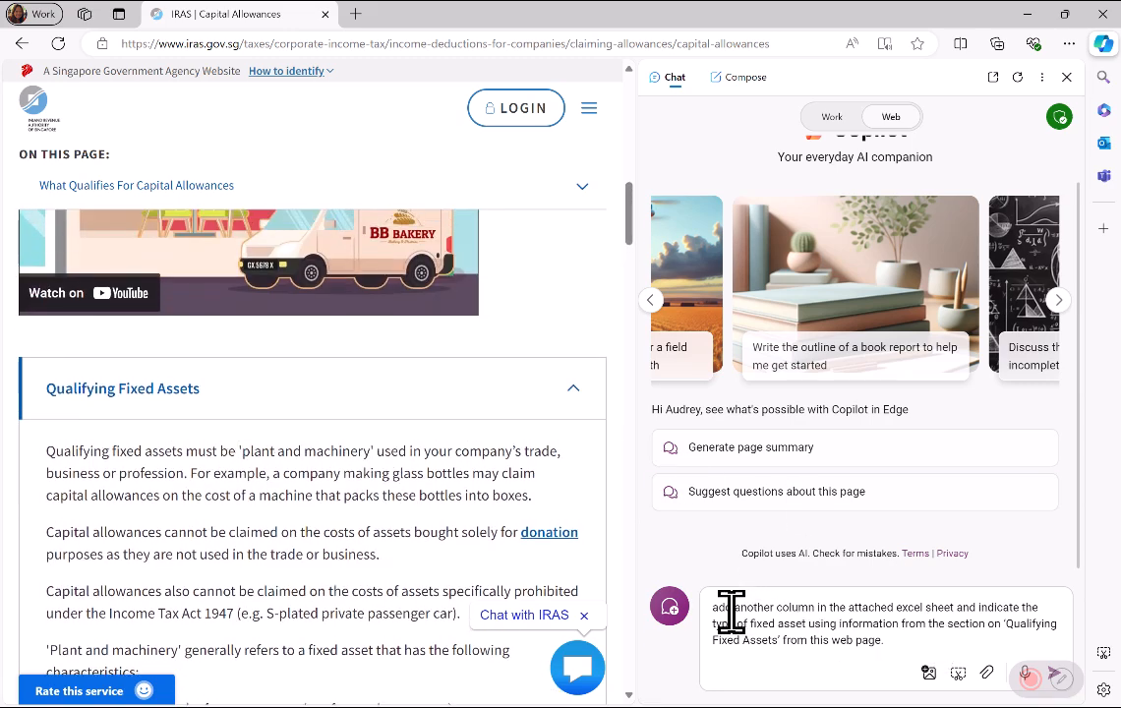
Attach FA Listing.xlsx to the Copilot prompt and send it
left_click(894, 641)
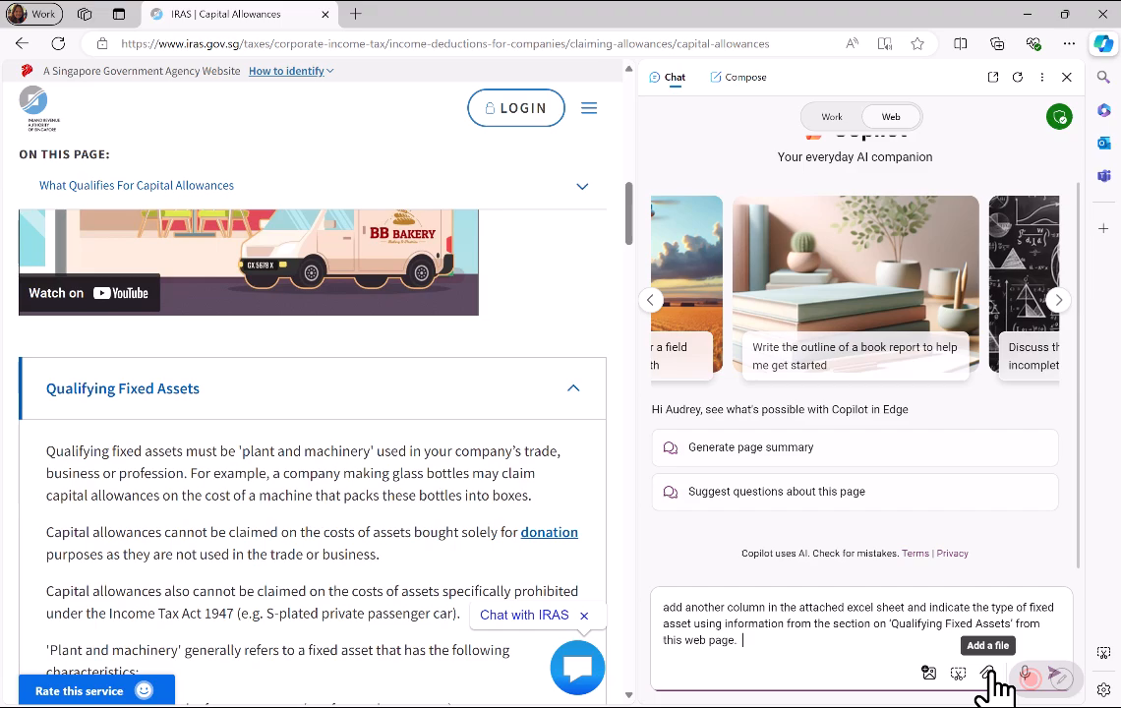
left_click(987, 675)
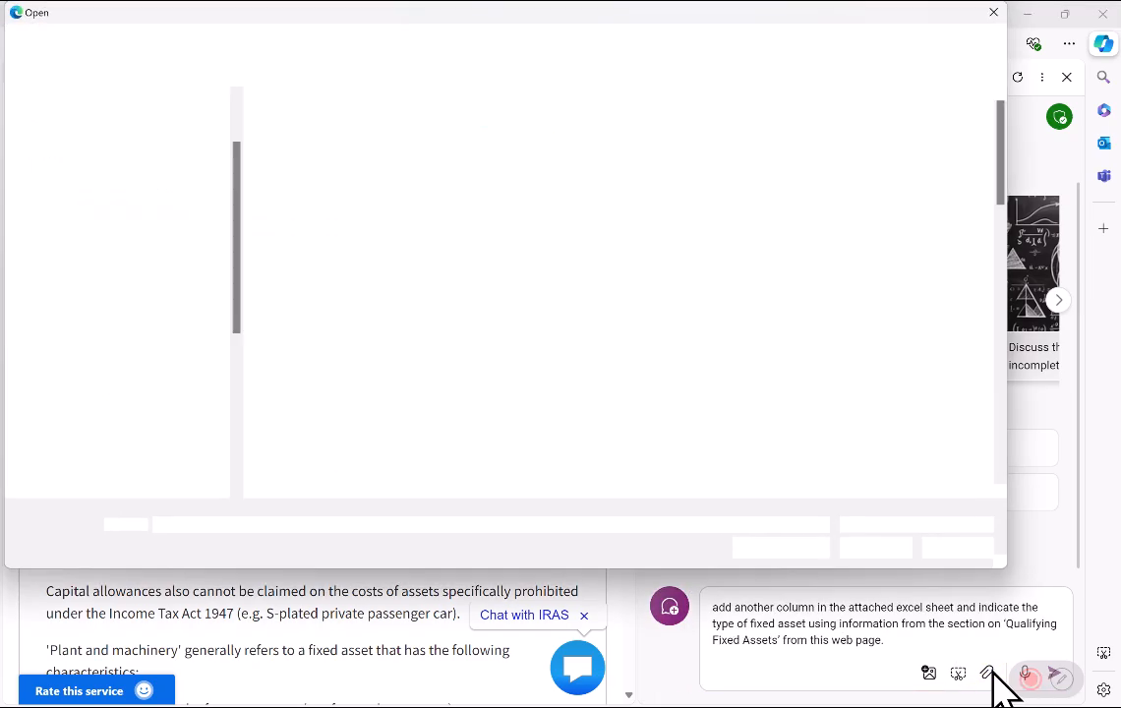
double_click(368, 127)
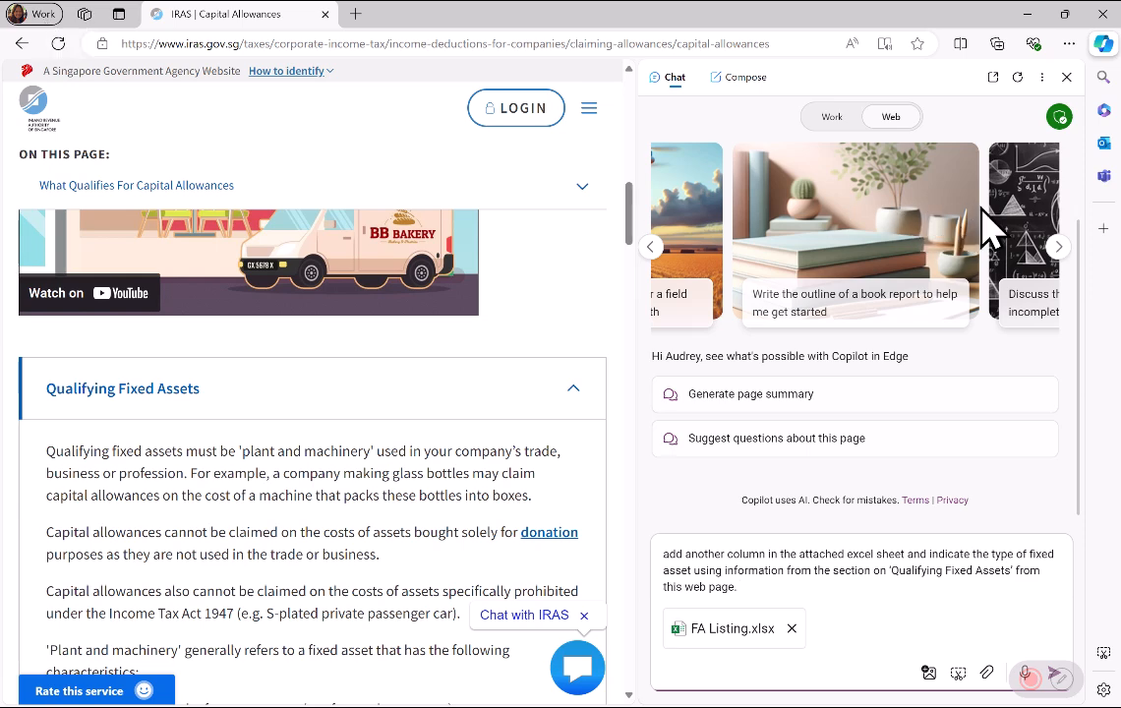
mouse_move(1059, 118)
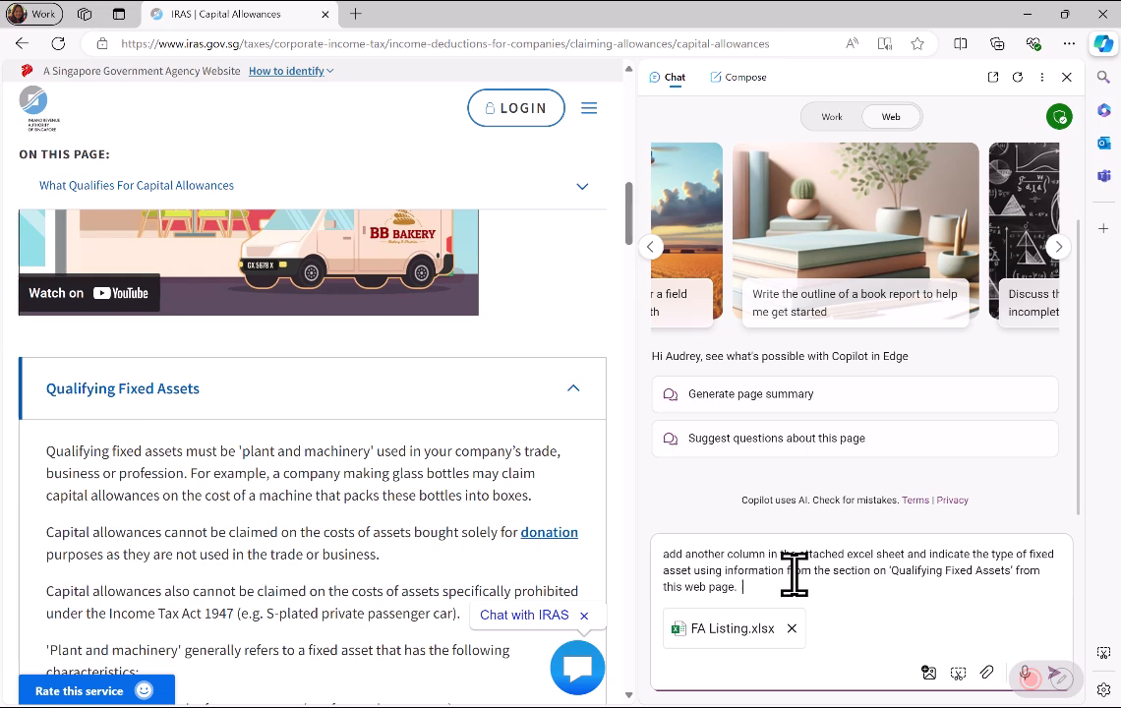
left_click_drag(1043, 670, 992, 693)
left_click(1053, 673)
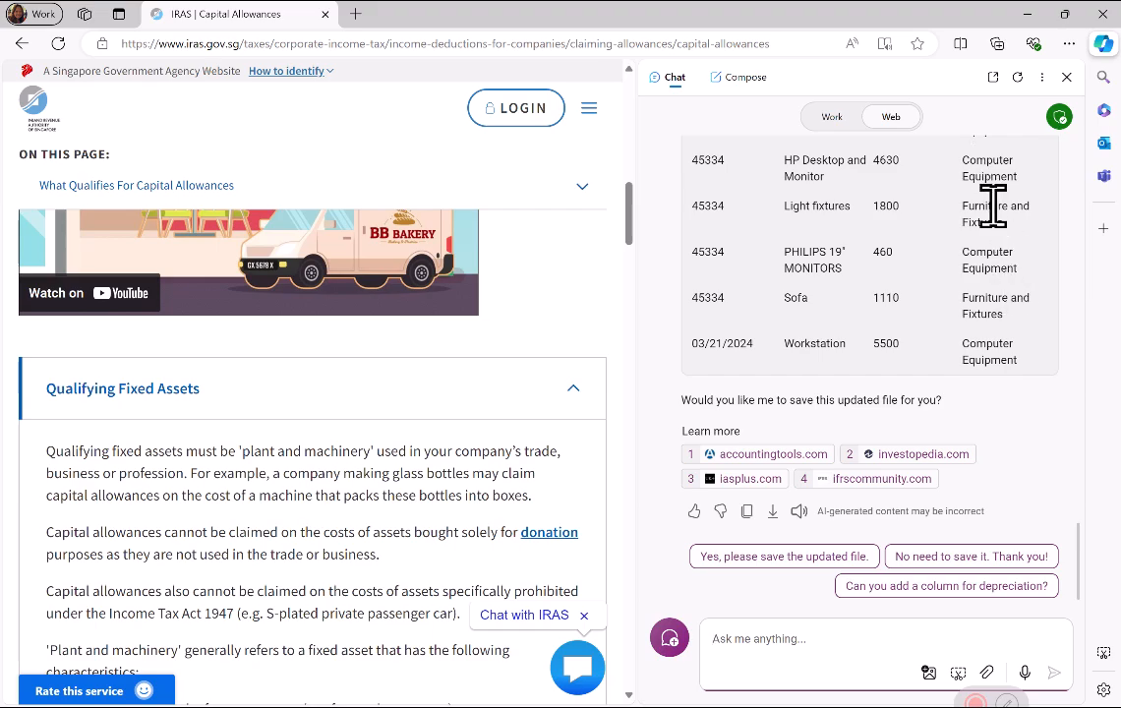
Review Copilot's table with the Type of Fixed Asset column and open it for editing in Excel
scroll(1009, 265, "up", 15)
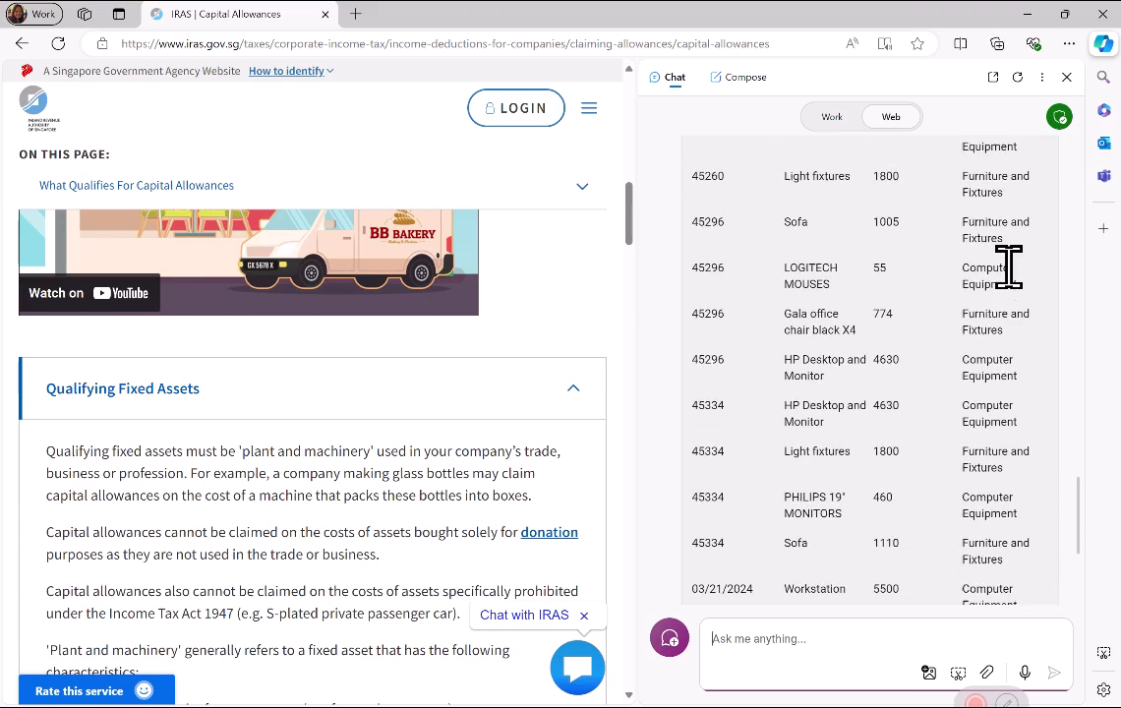
scroll(1009, 265, "up", 10)
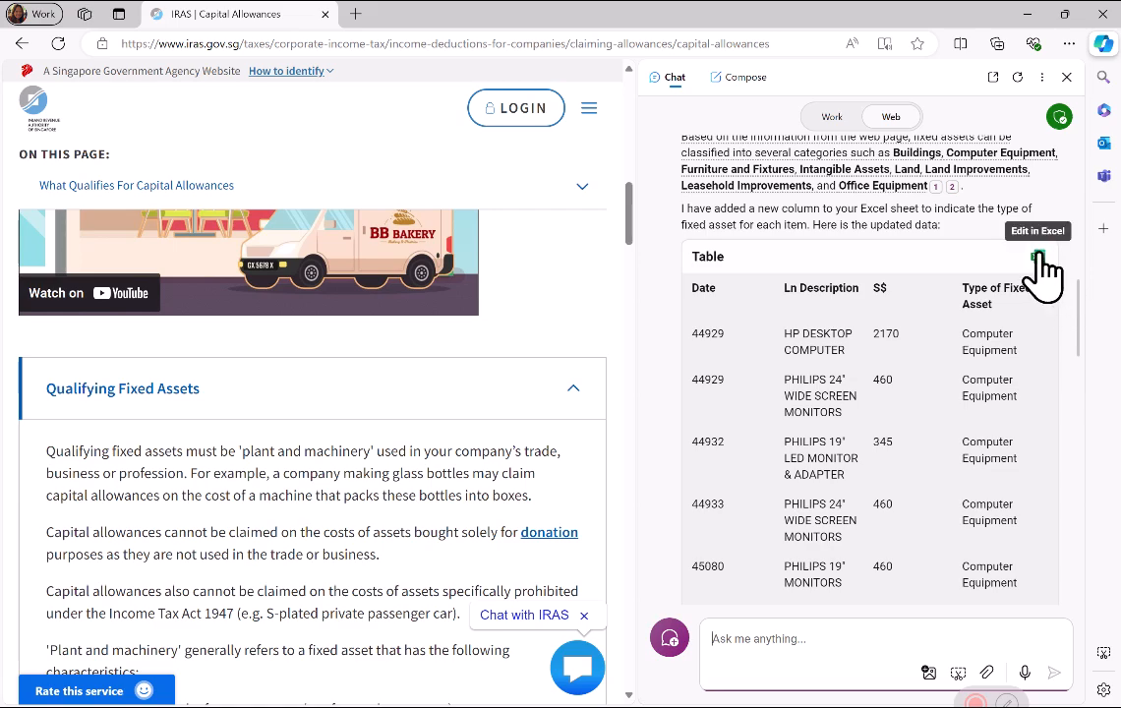
left_click(1037, 257)
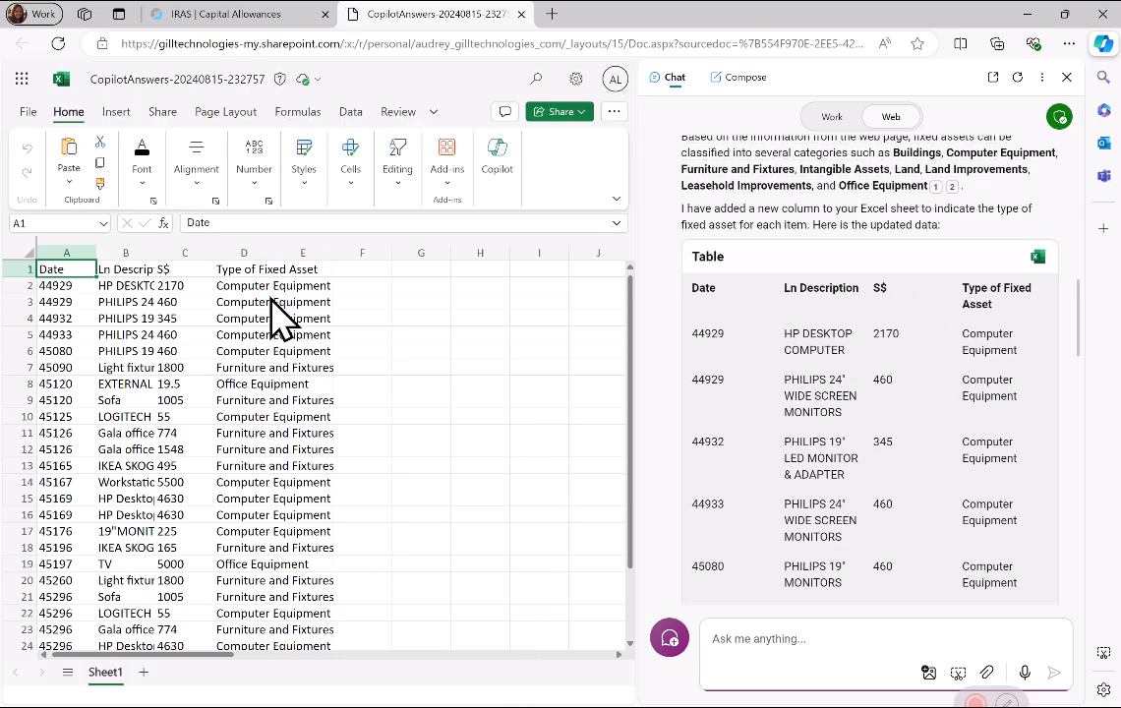
Copy the Type of Fixed Asset column from the Copilot answers workbook
left_click(244, 251)
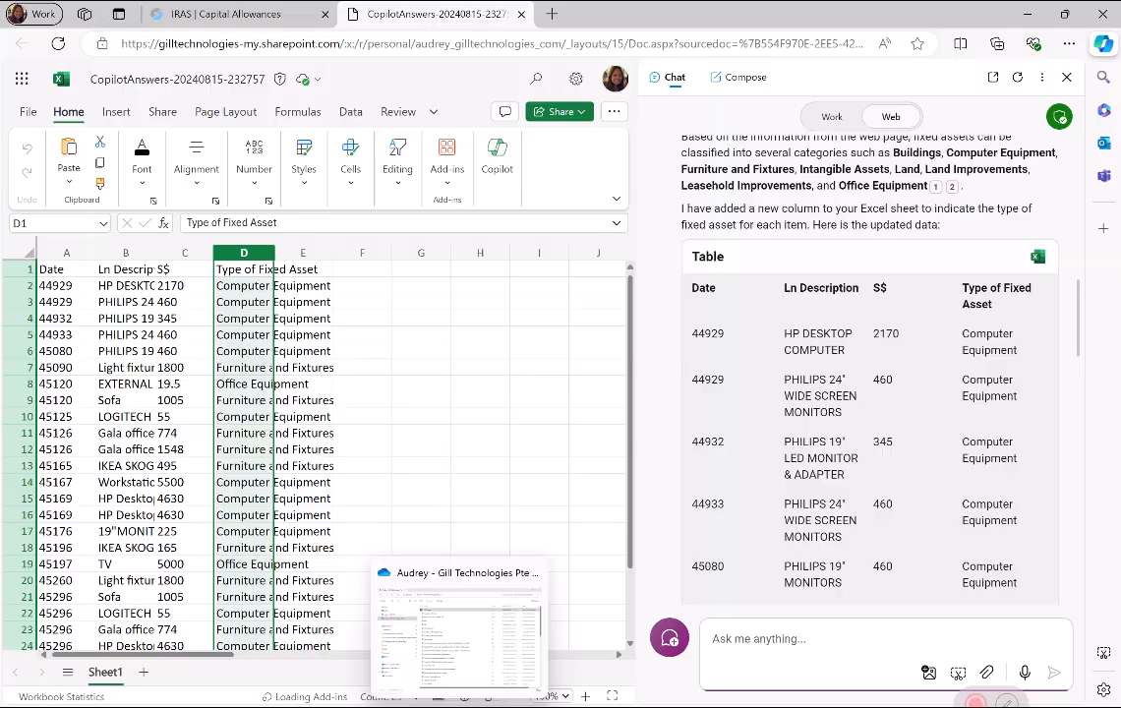
left_click(457, 706)
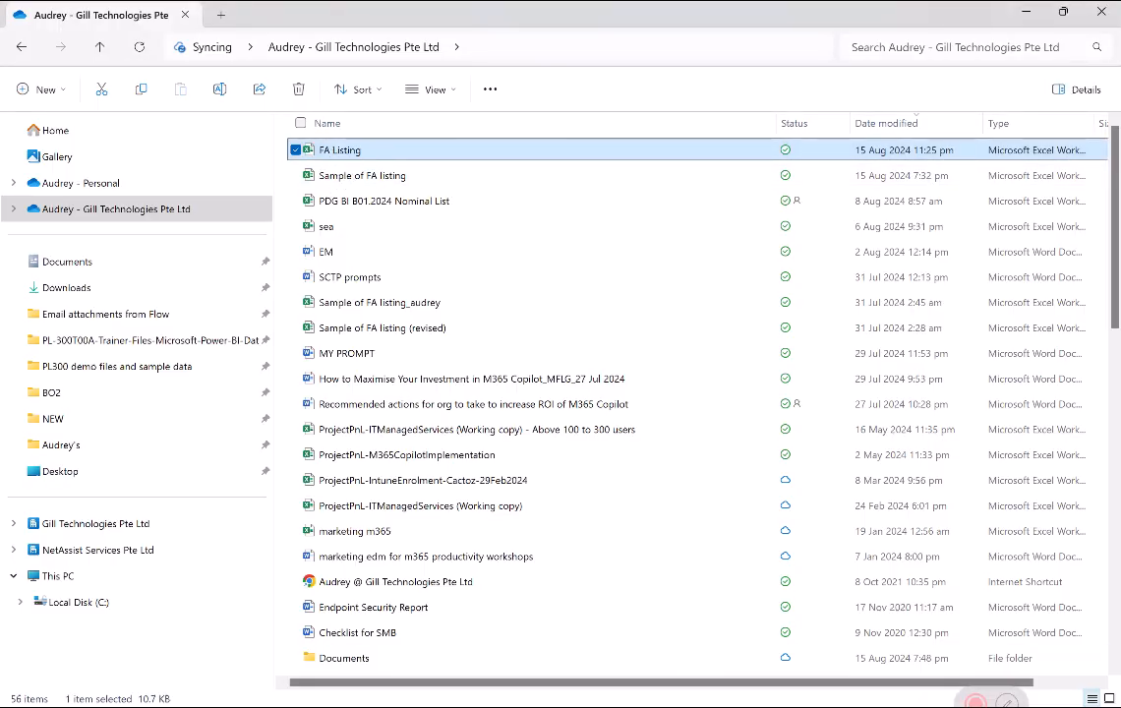
left_click(393, 707)
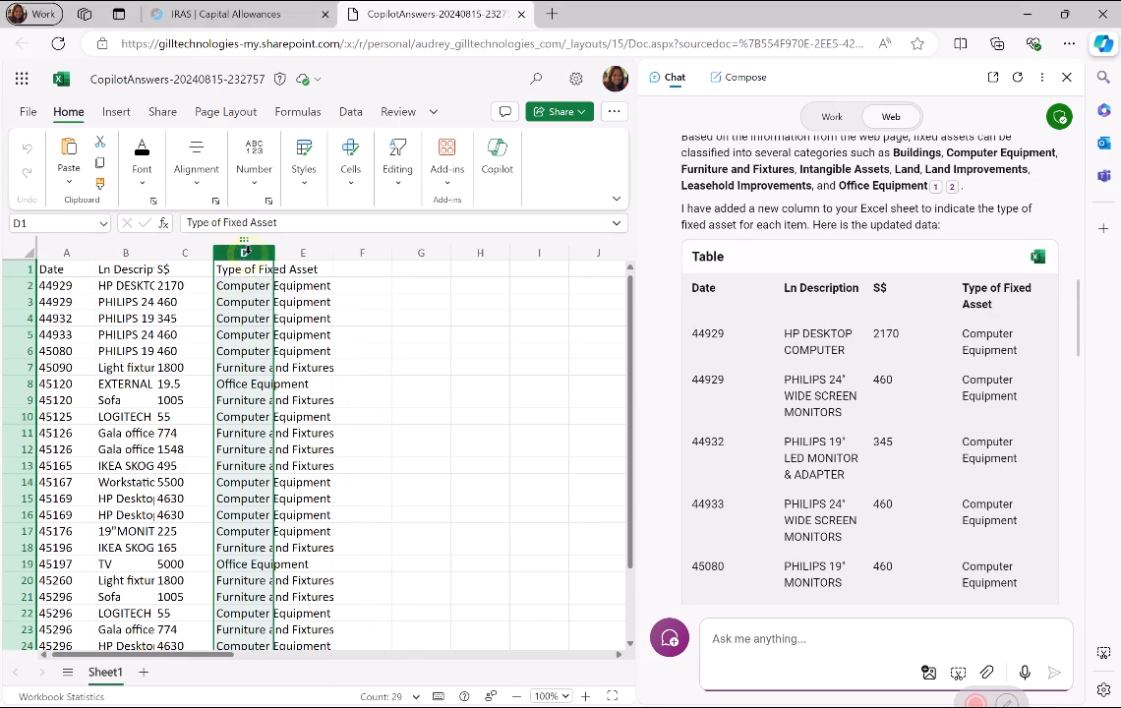
left_click(249, 253)
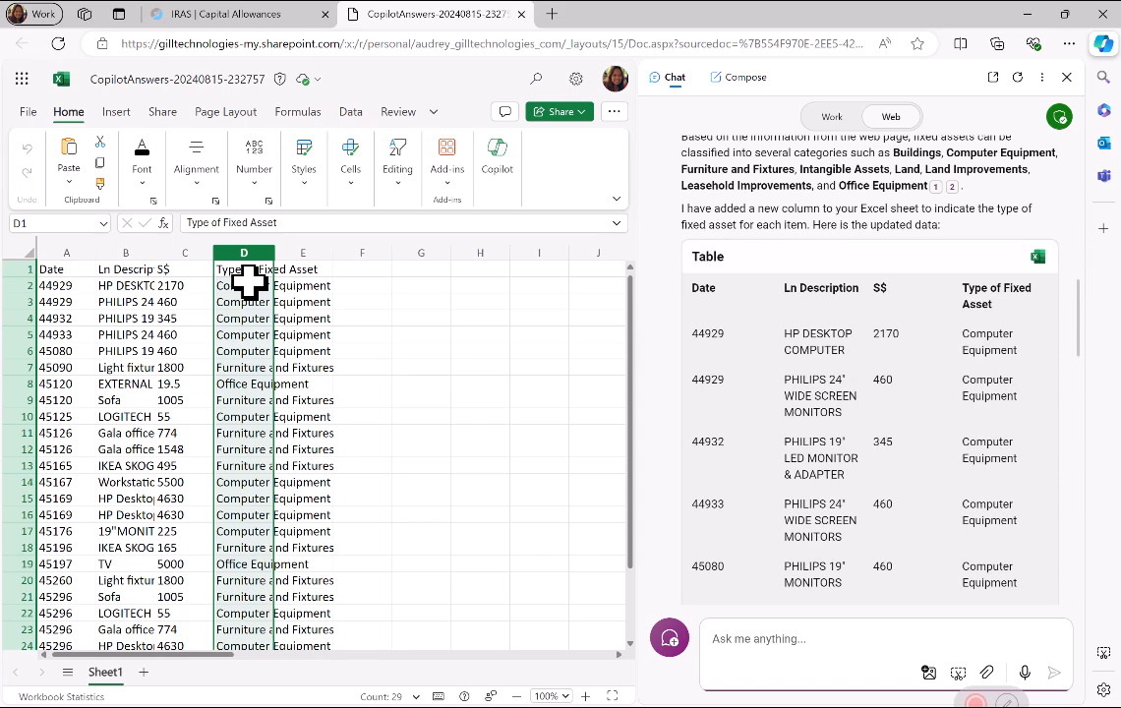
key("ctrl+c")
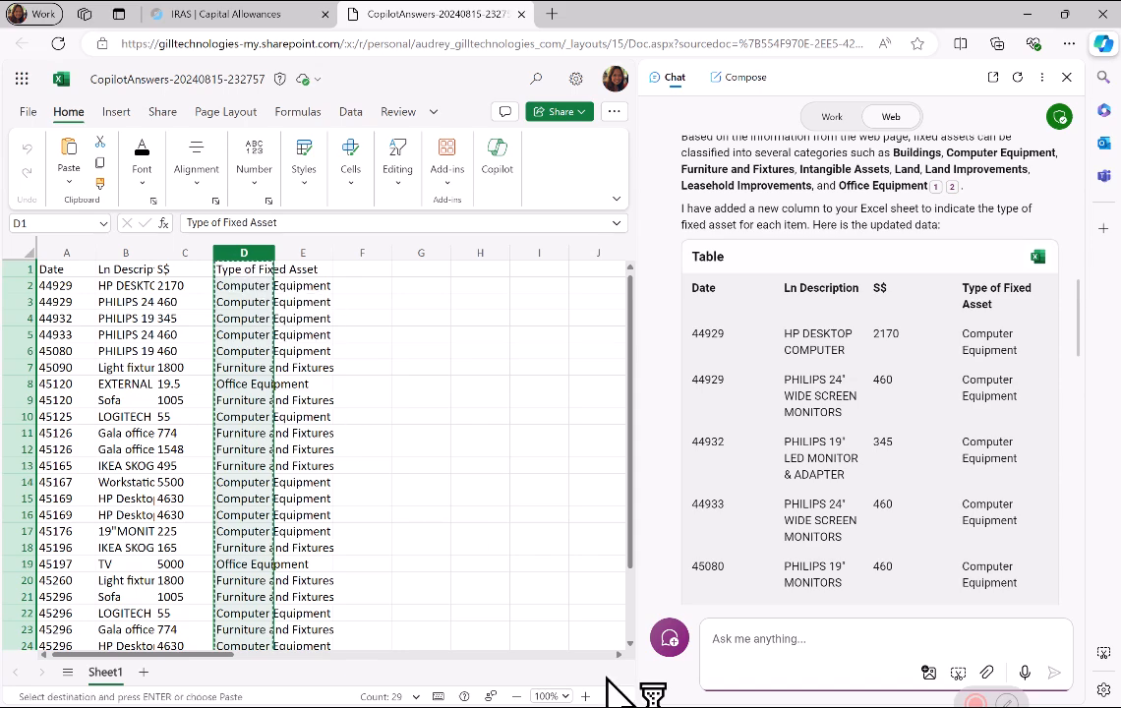
Switch to the FA Listing workbook in desktop Excel and paste the copied asset types into column D, accepting the size mismatch
left_click(609, 705)
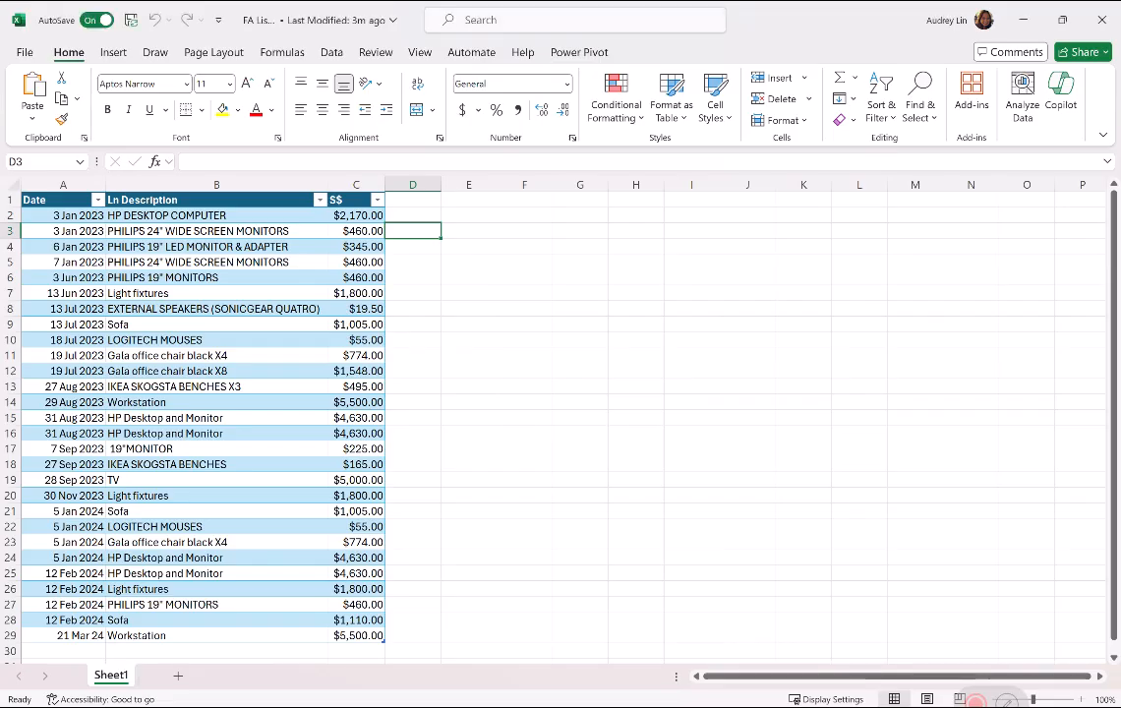
left_click(414, 187)
key("ctrl+v")
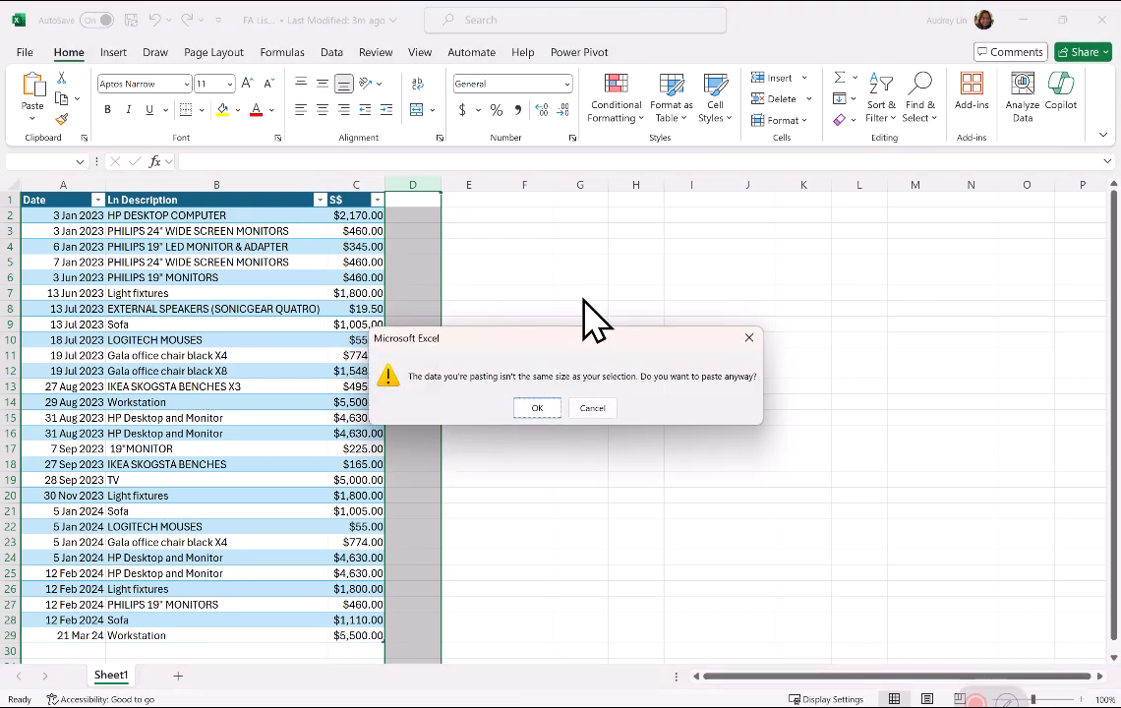
left_click(540, 407)
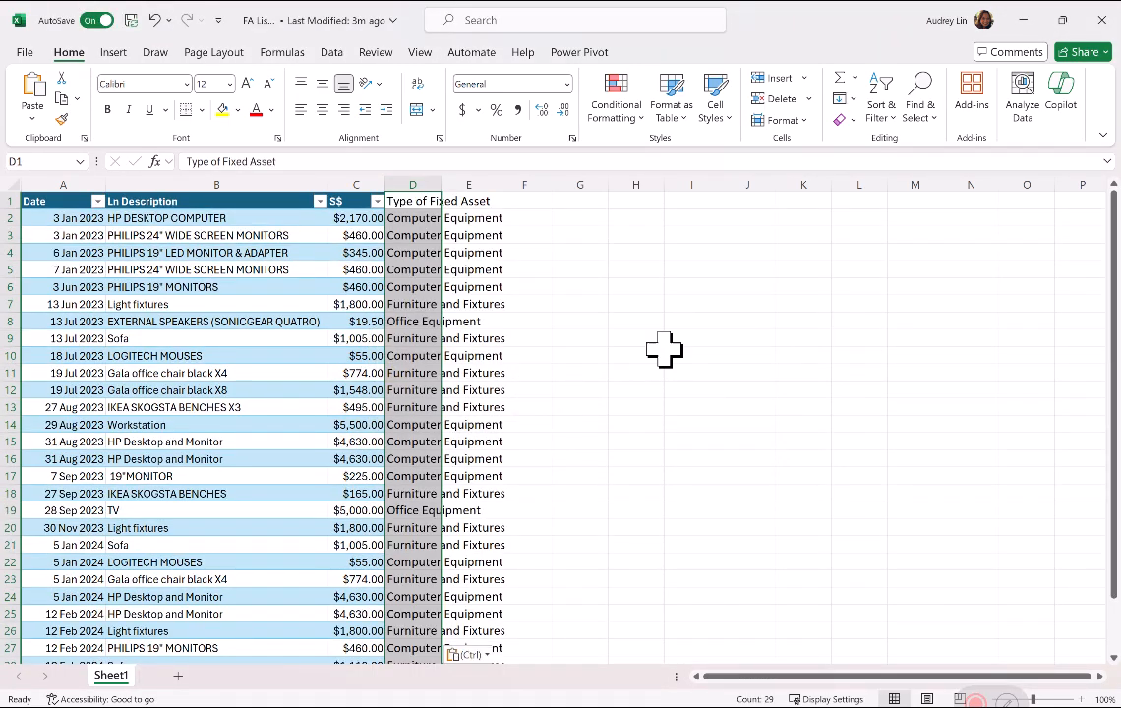
left_click(590, 338)
scroll(596, 345, "down", 1)
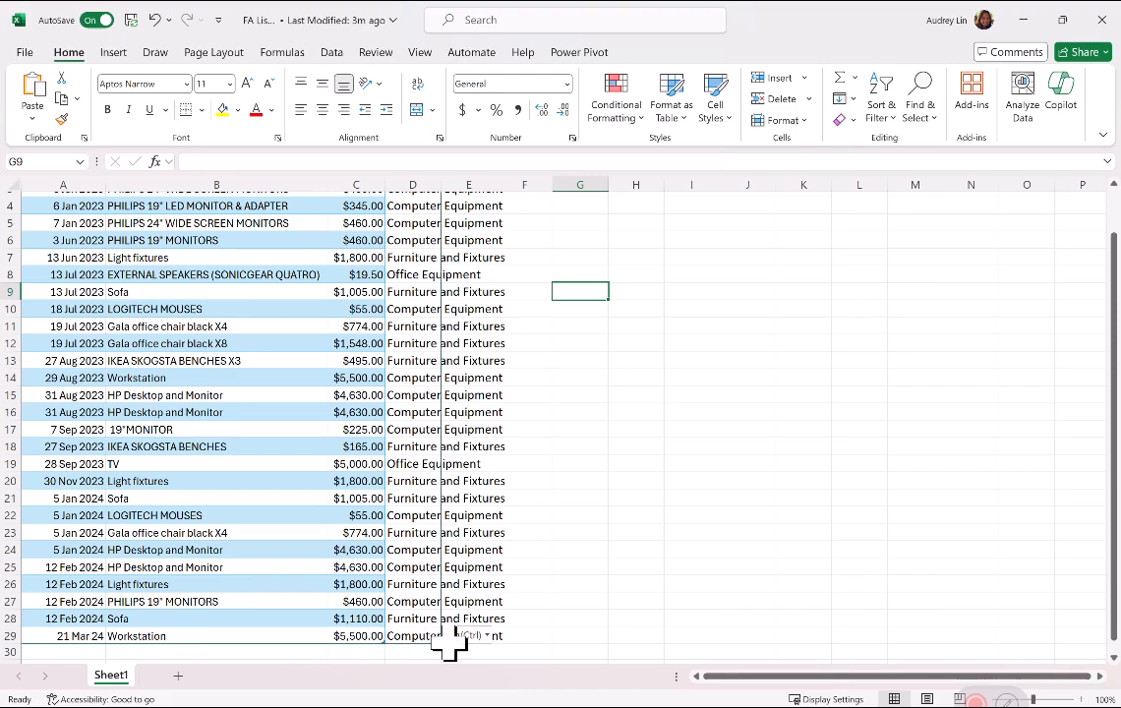
Widen column D to fit its text and copy the S$ header's formatting onto the Type of Fixed Asset header
left_click_drag(439, 179, 540, 212)
scroll(531, 280, "up", 1)
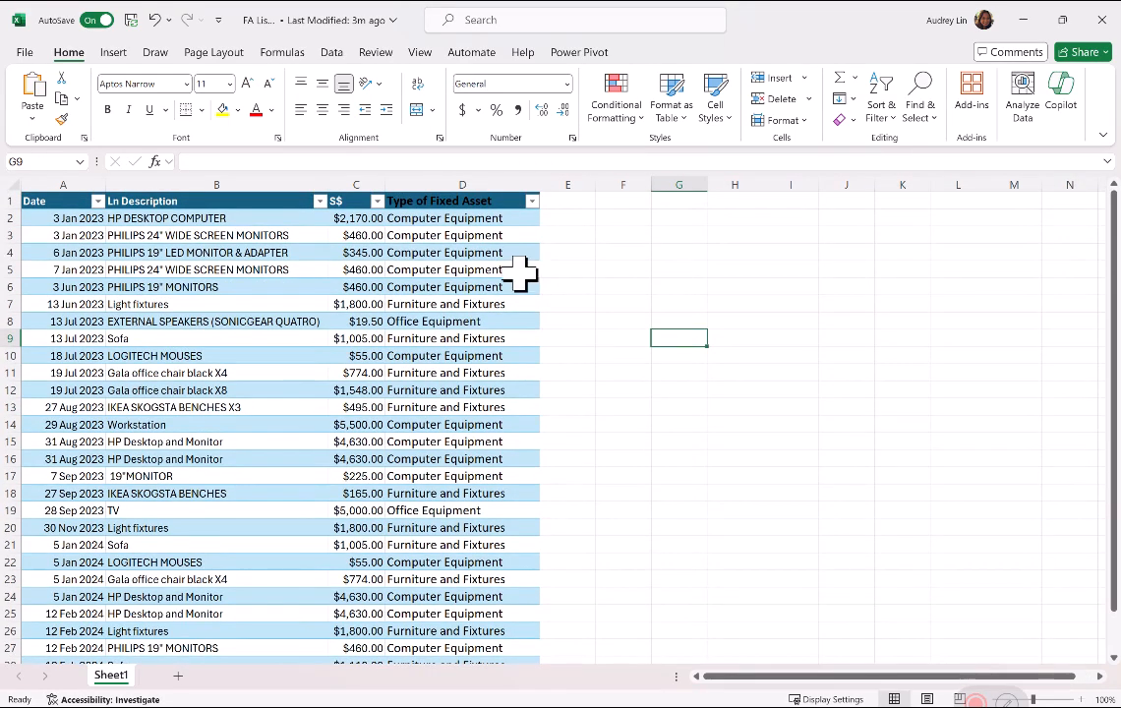
left_click(333, 203)
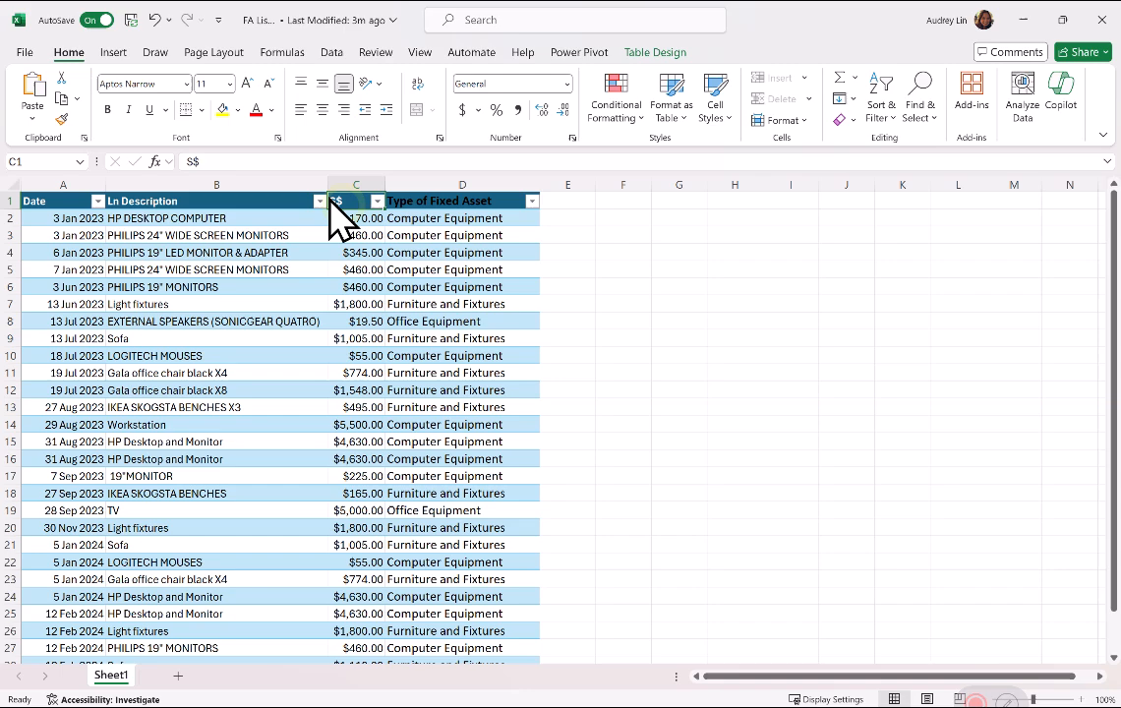
left_click(61, 118)
left_click(421, 199)
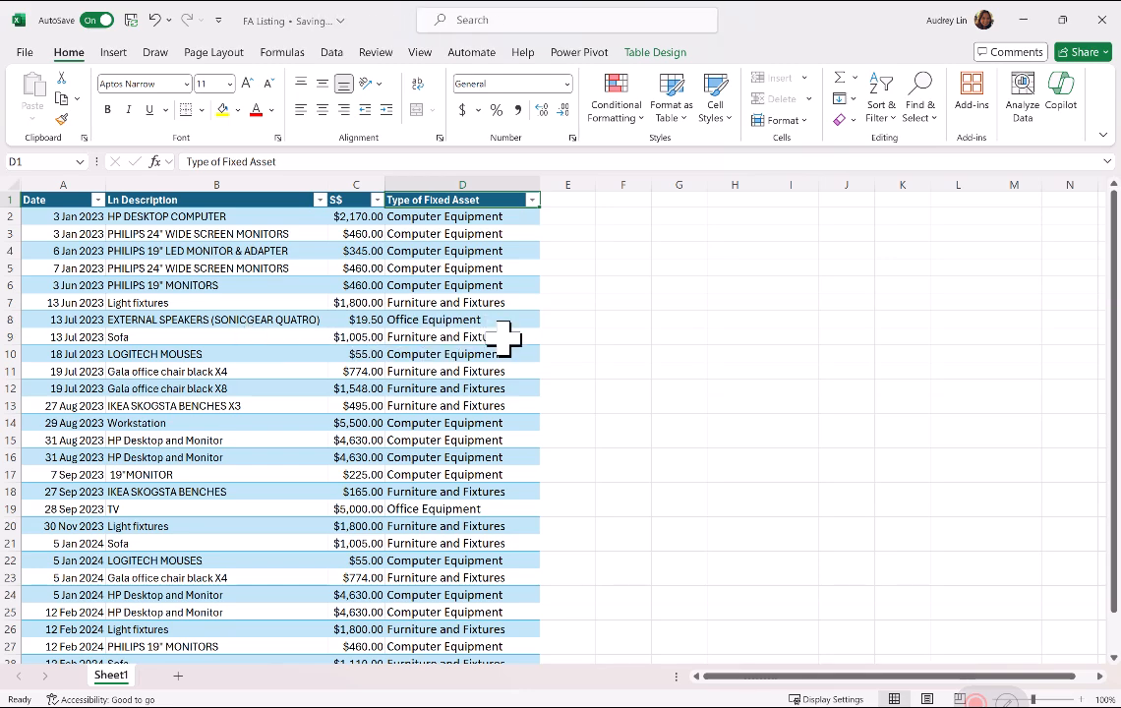
Check the asset types assigned throughout the listing, ending on the Light fixtures item in row 7
scroll(214, 346, "down", 1)
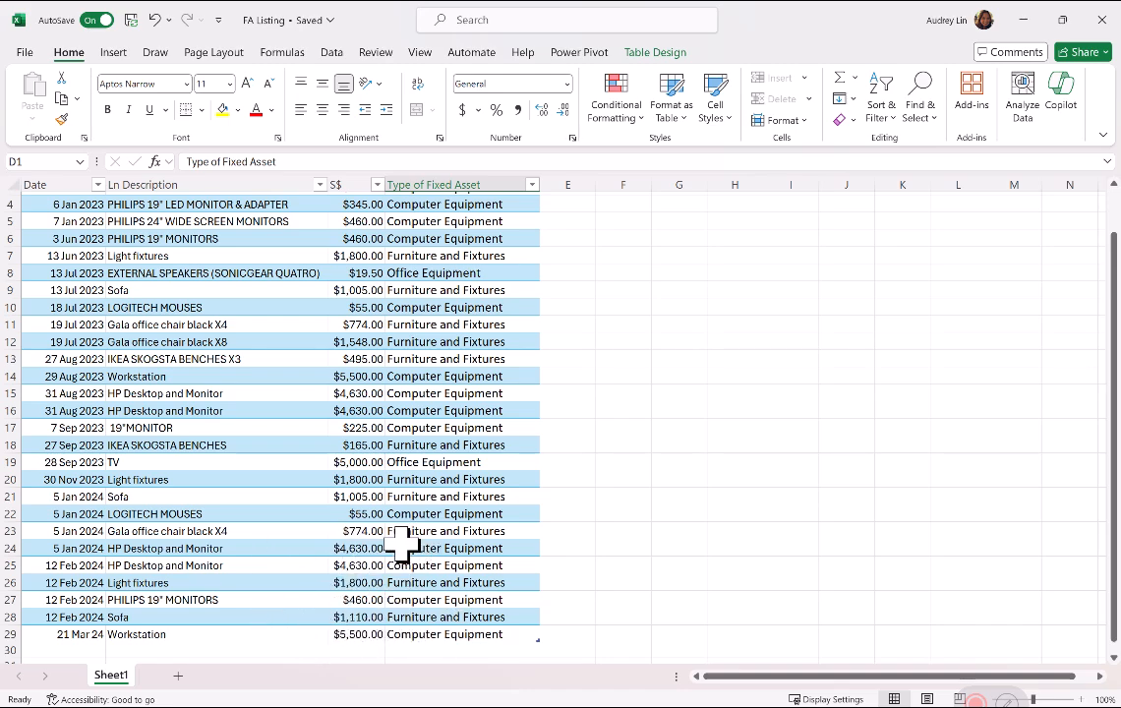
scroll(386, 544, "up", 1)
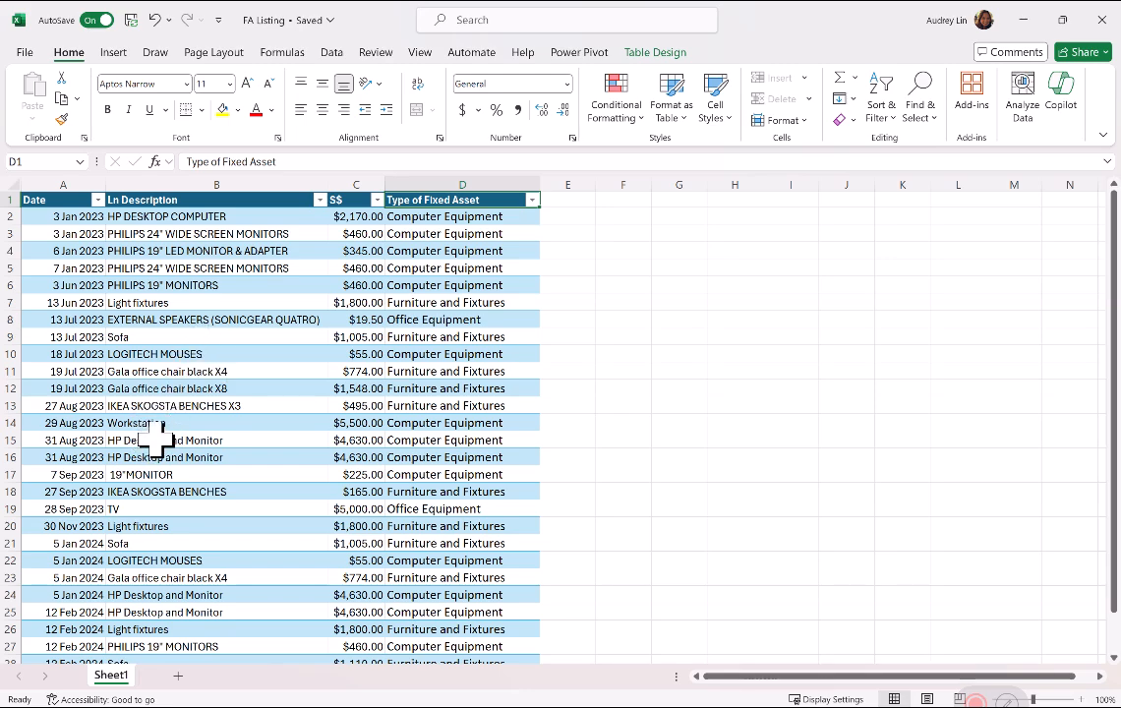
left_click(155, 302)
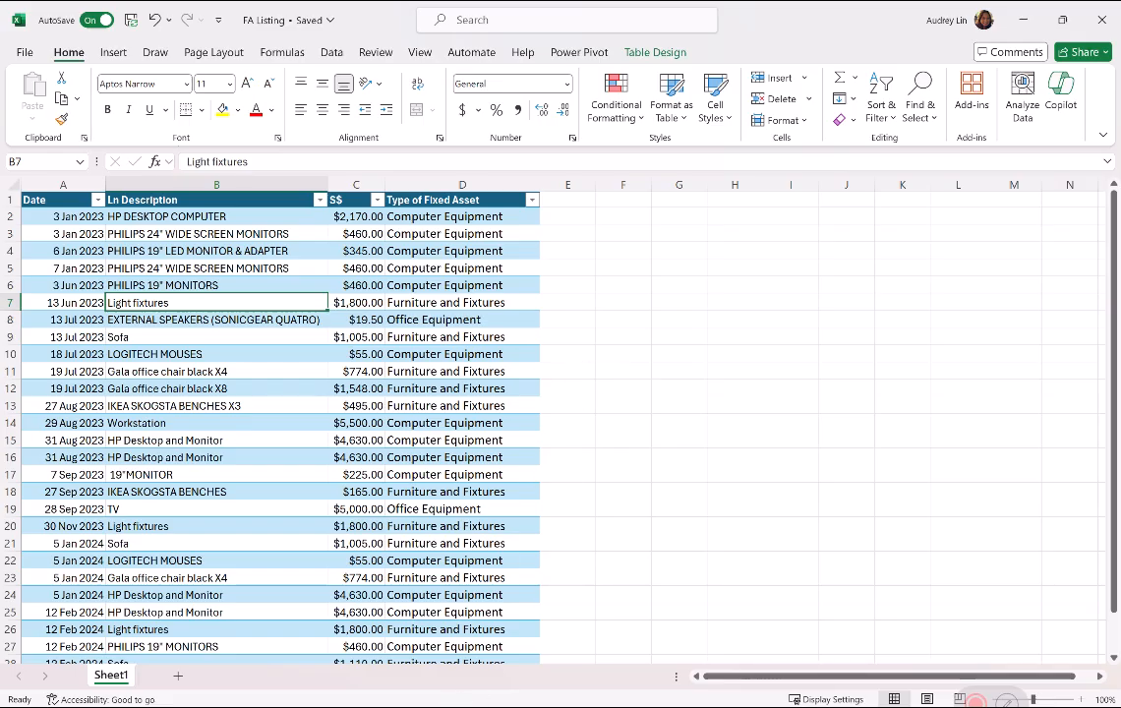
Switch to the IRAS page in Edge and examine its examples of assets that do and do not qualify as plant or machinery
key("alt+Tab")
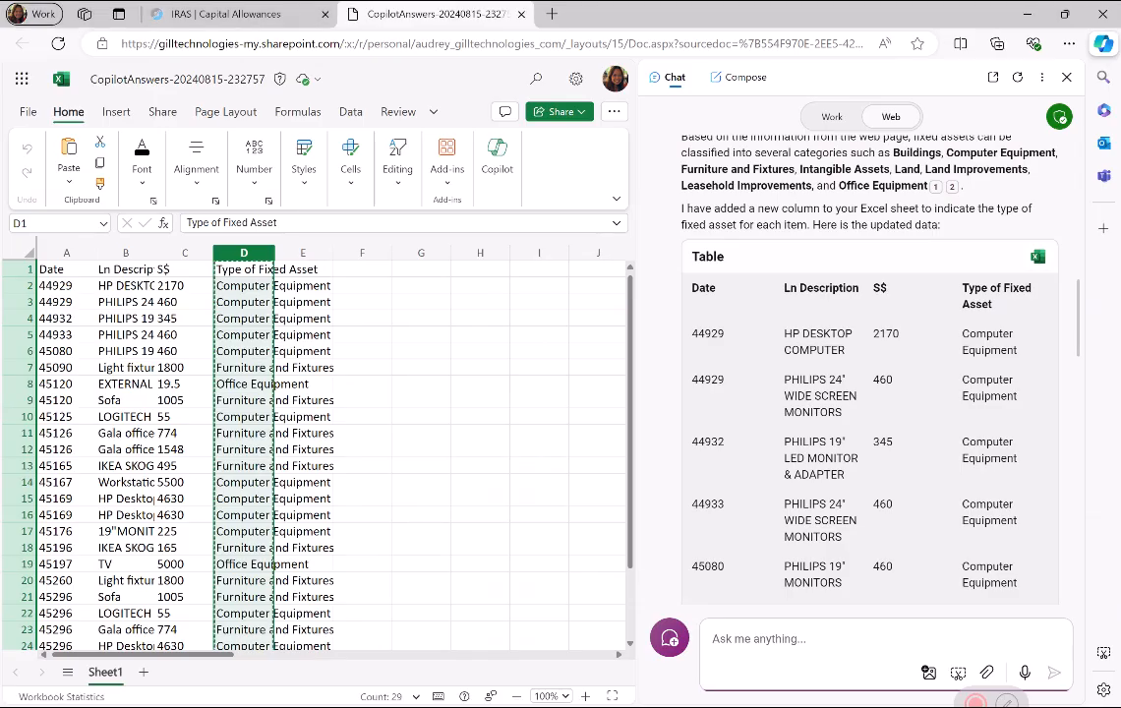
left_click(208, 20)
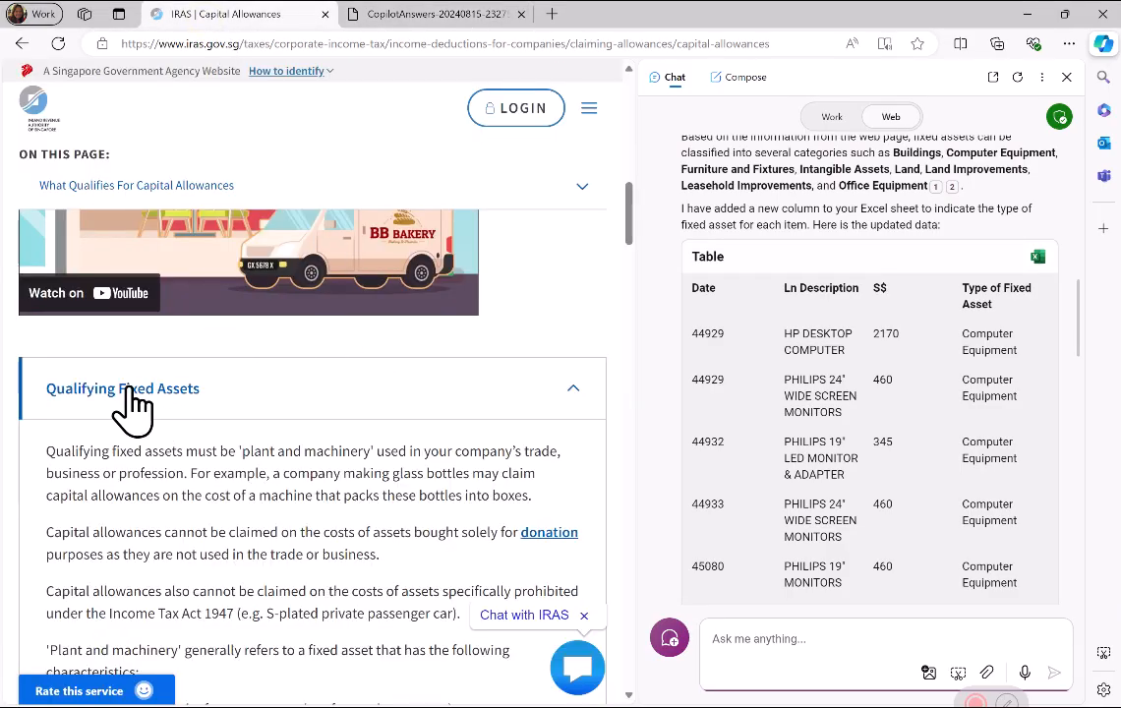
scroll(229, 393, "down", 6)
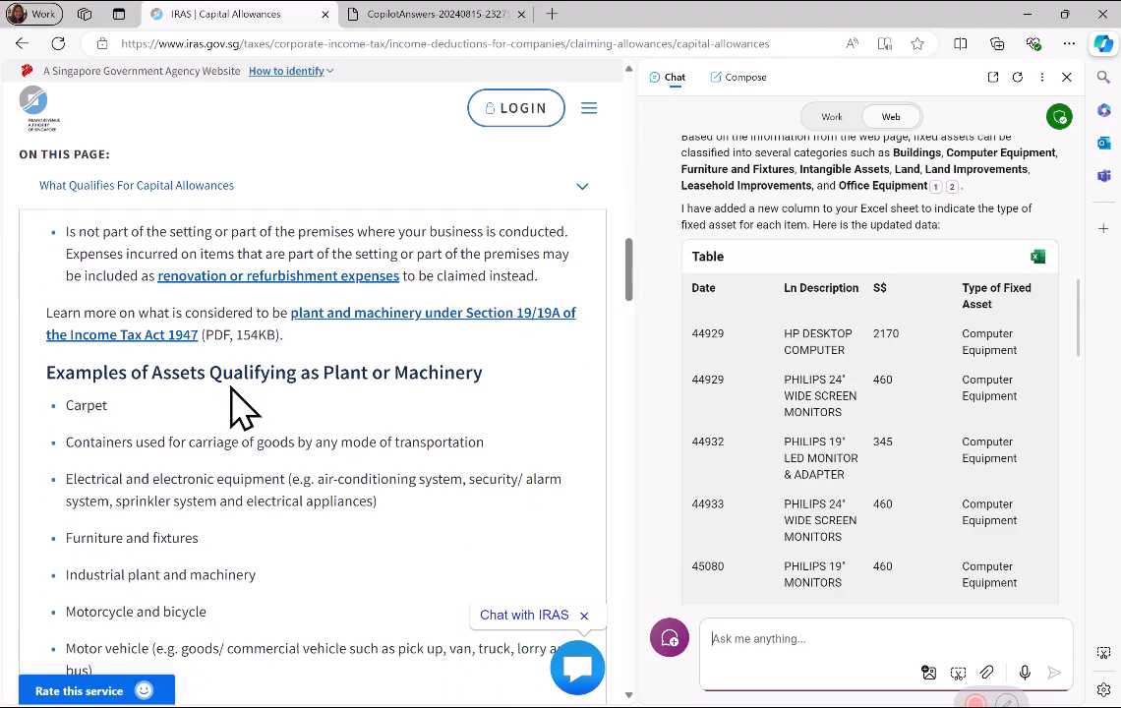
scroll(244, 403, "down", 4)
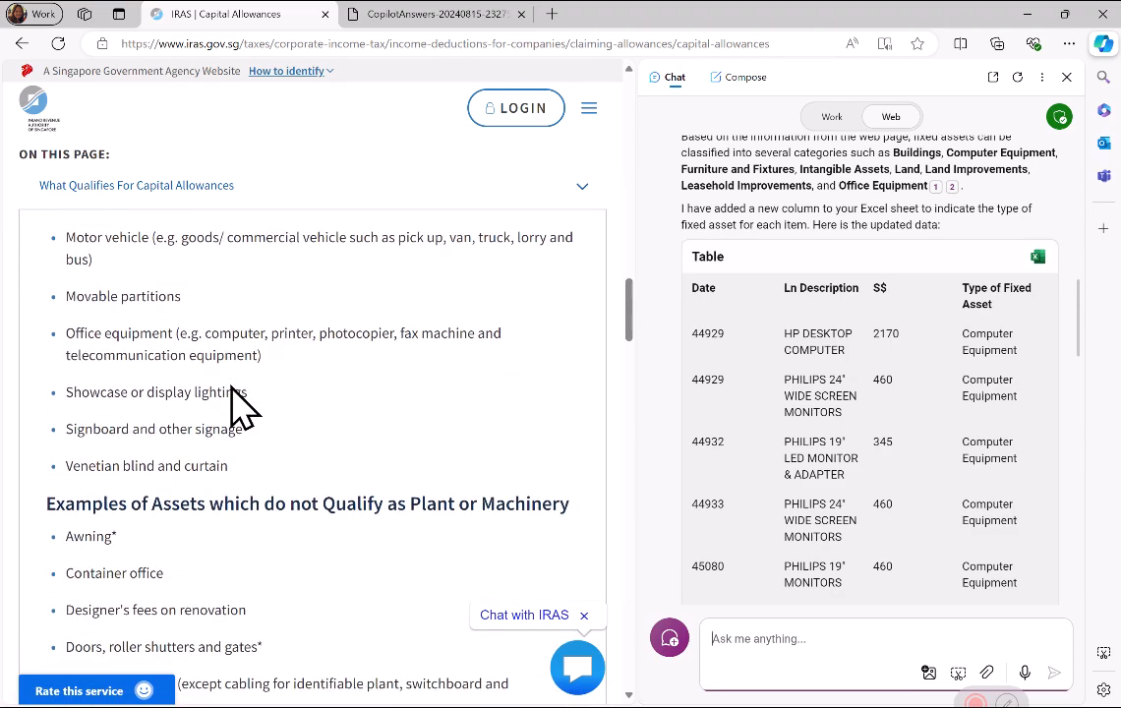
scroll(232, 387, "down", 3)
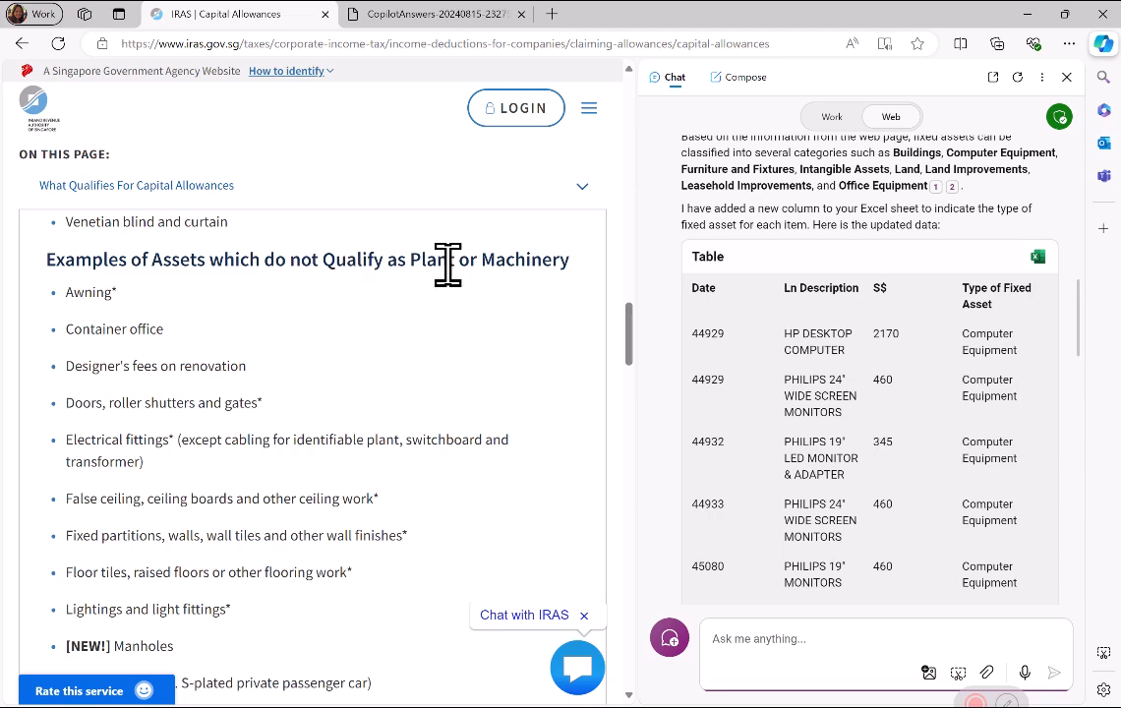
scroll(350, 332, "down", 1)
scroll(310, 340, "down", 2)
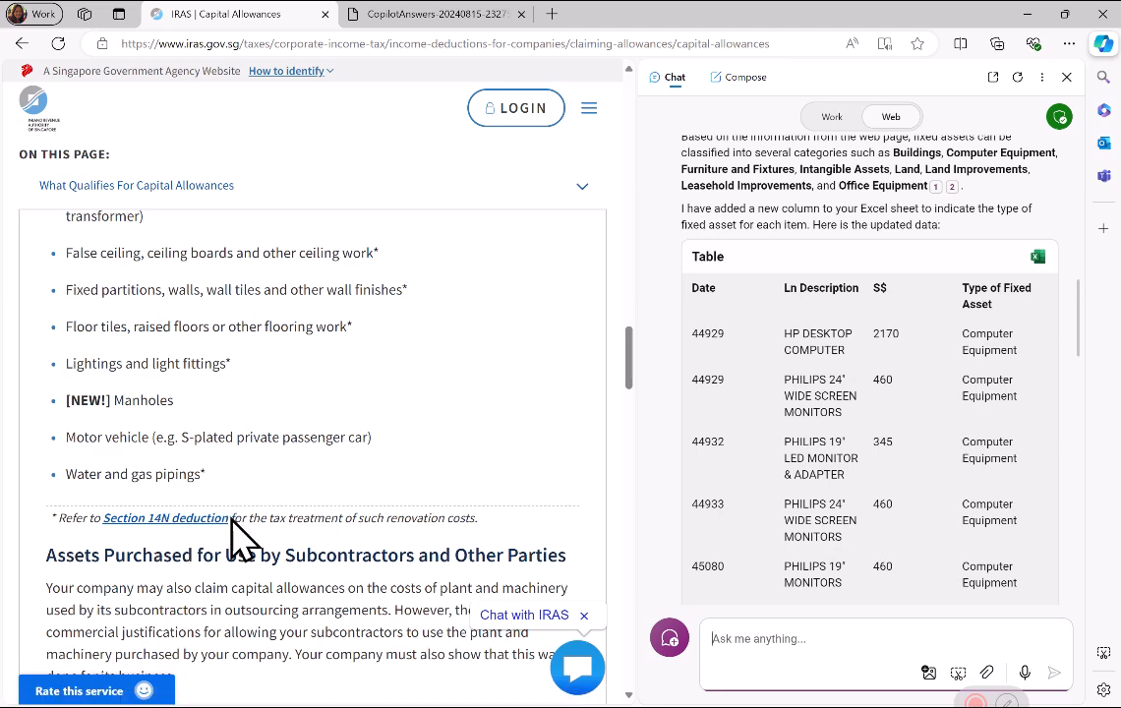
Back in the FA Listing workbook, ask Excel's Copilot to "Highlight any cells in Ln Description column that contains "Light fixtures""
left_click(569, 706)
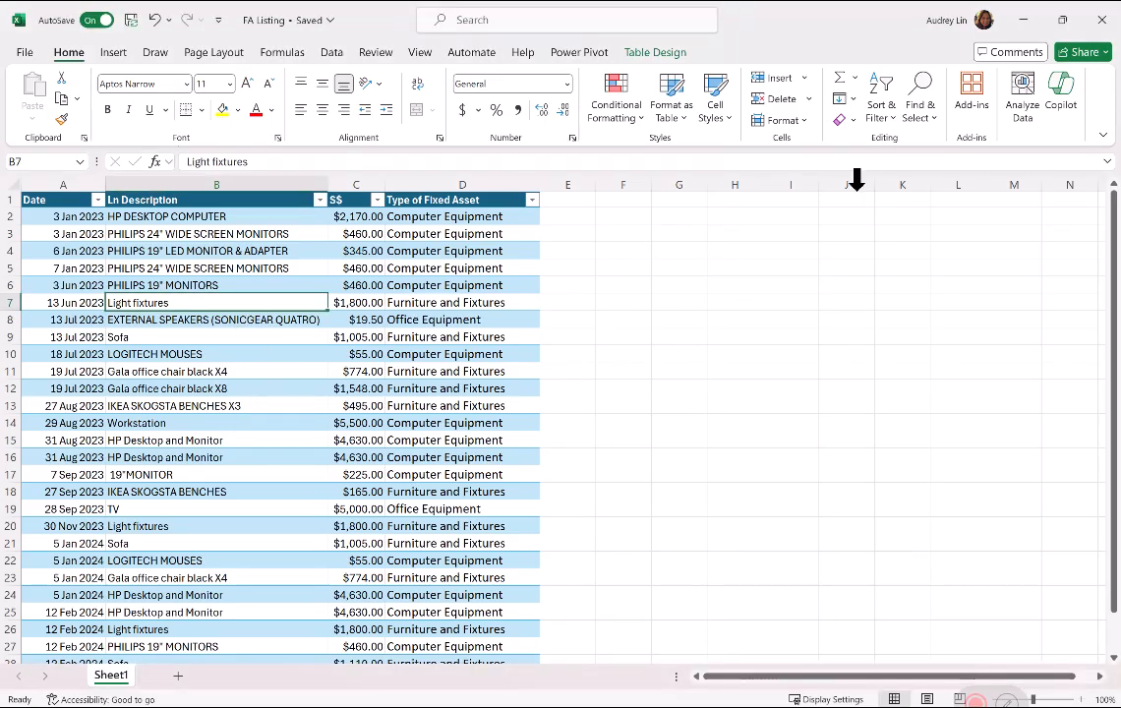
left_click(1066, 99)
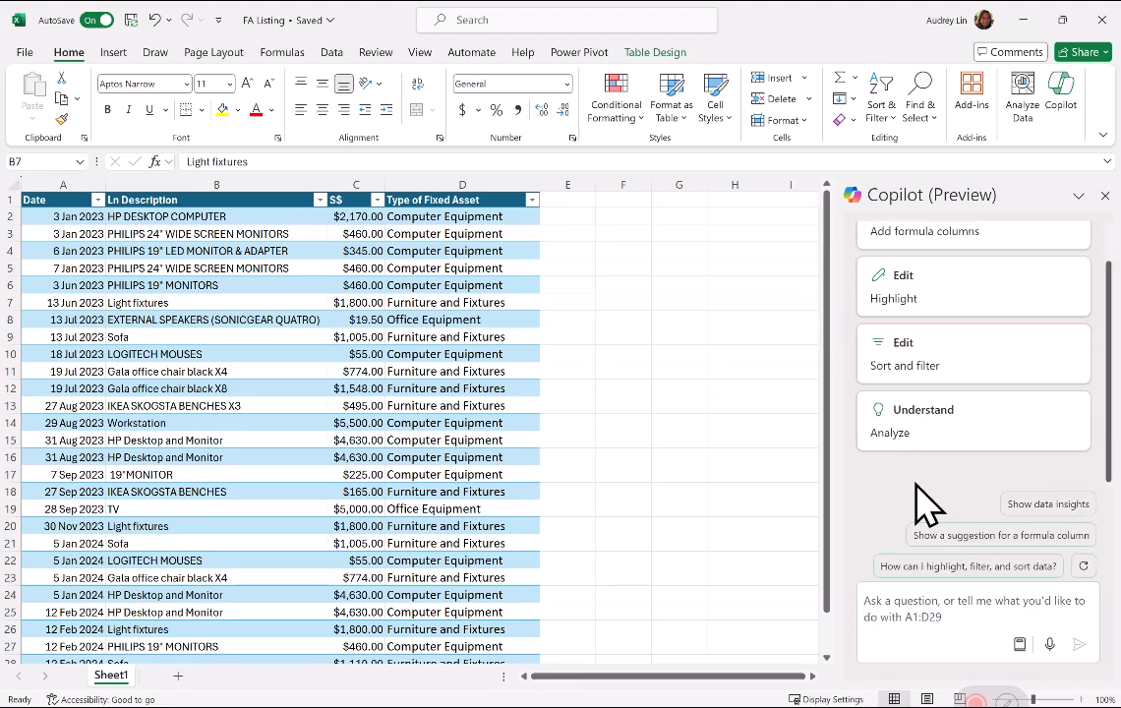
left_click(917, 606)
key("ctrl+v")
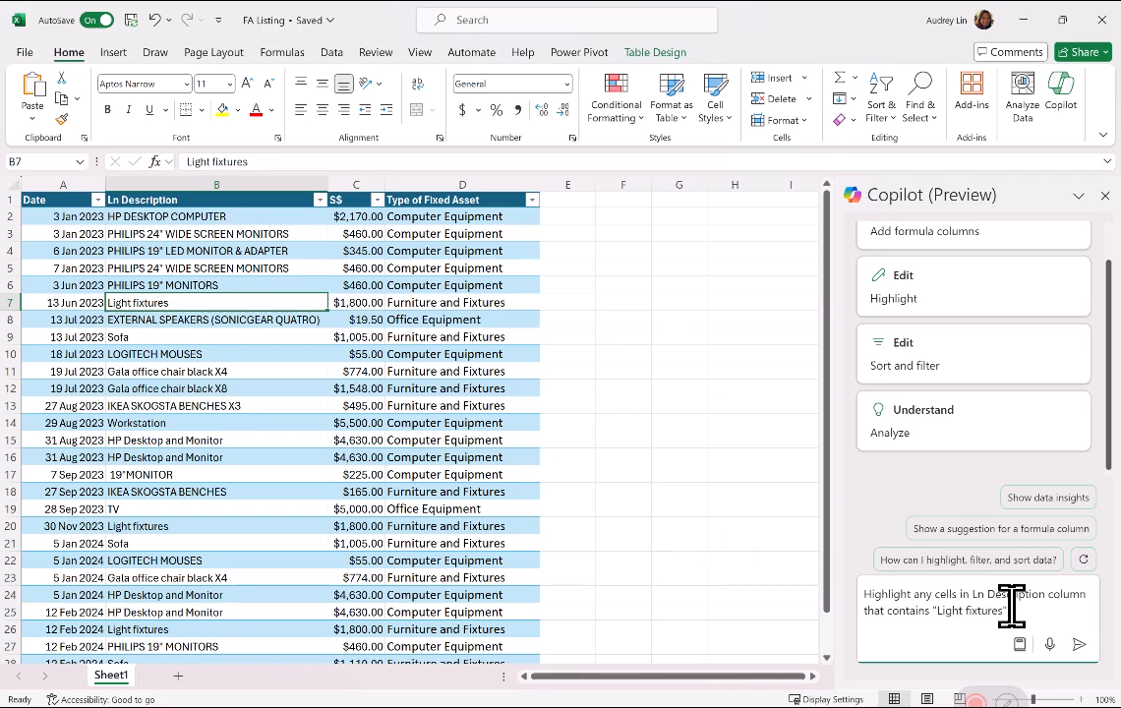
left_click(1080, 645)
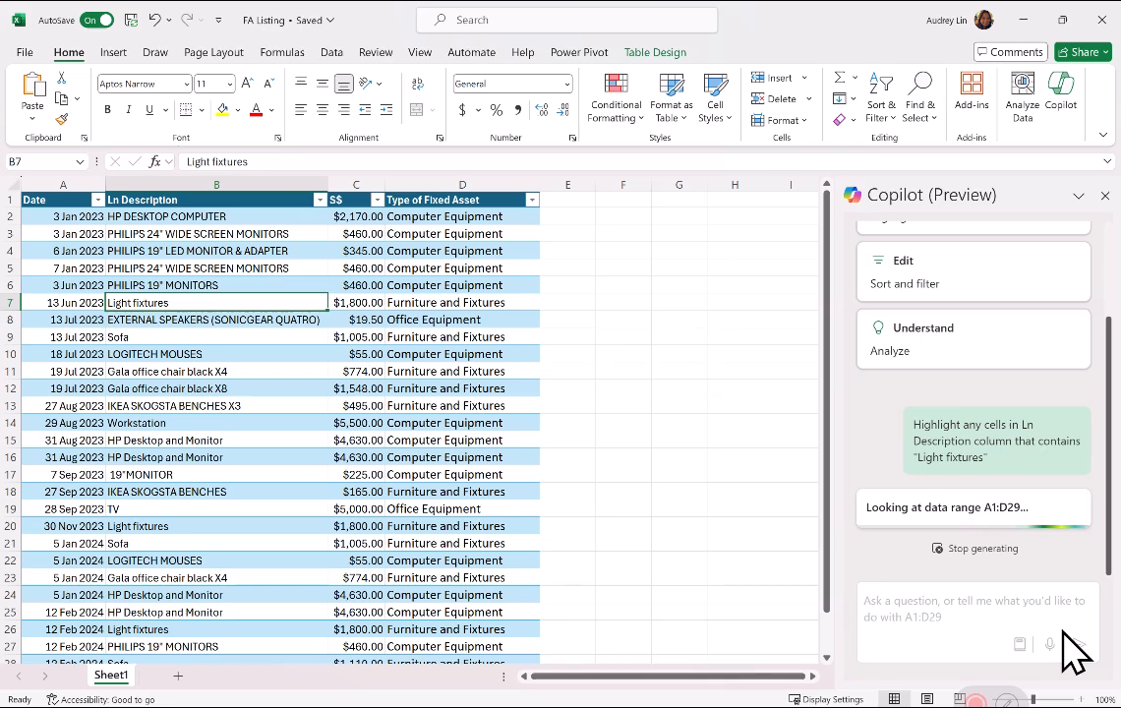
Review and apply Copilot's conditional formatting rule giving "Light fixtures" cells in Ln Description a yellow fill and black font
left_click(975, 700)
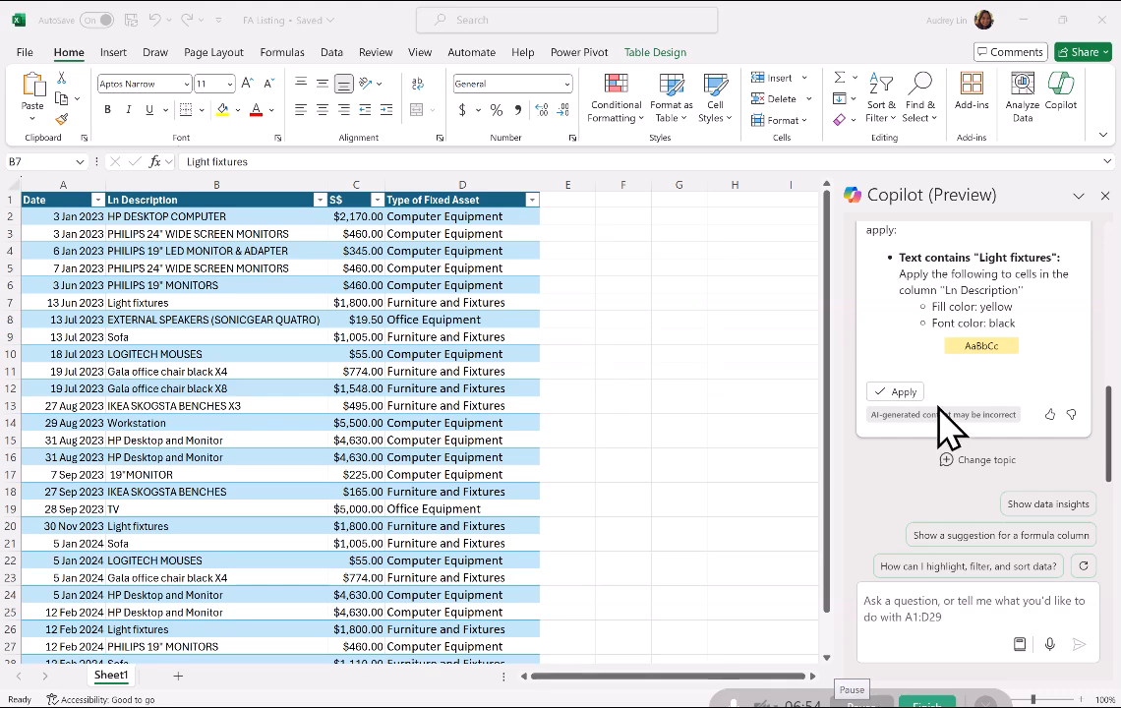
scroll(942, 418, "up", 4)
scroll(942, 398, "down", 2)
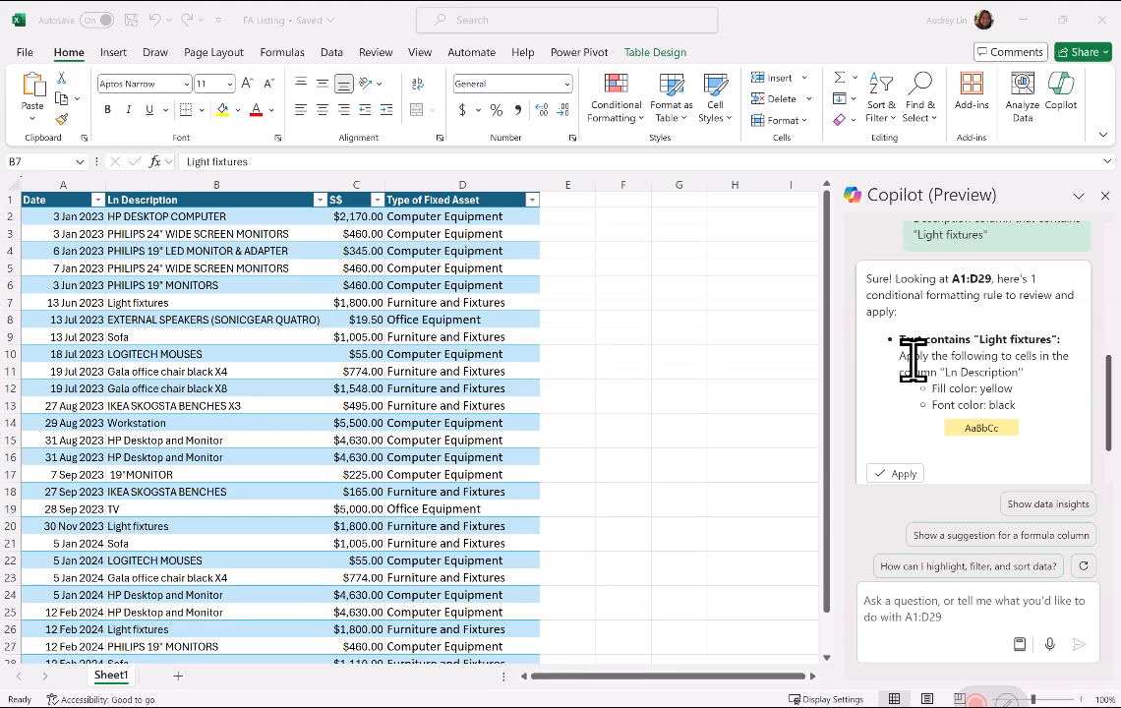
scroll(924, 384, "down", 2)
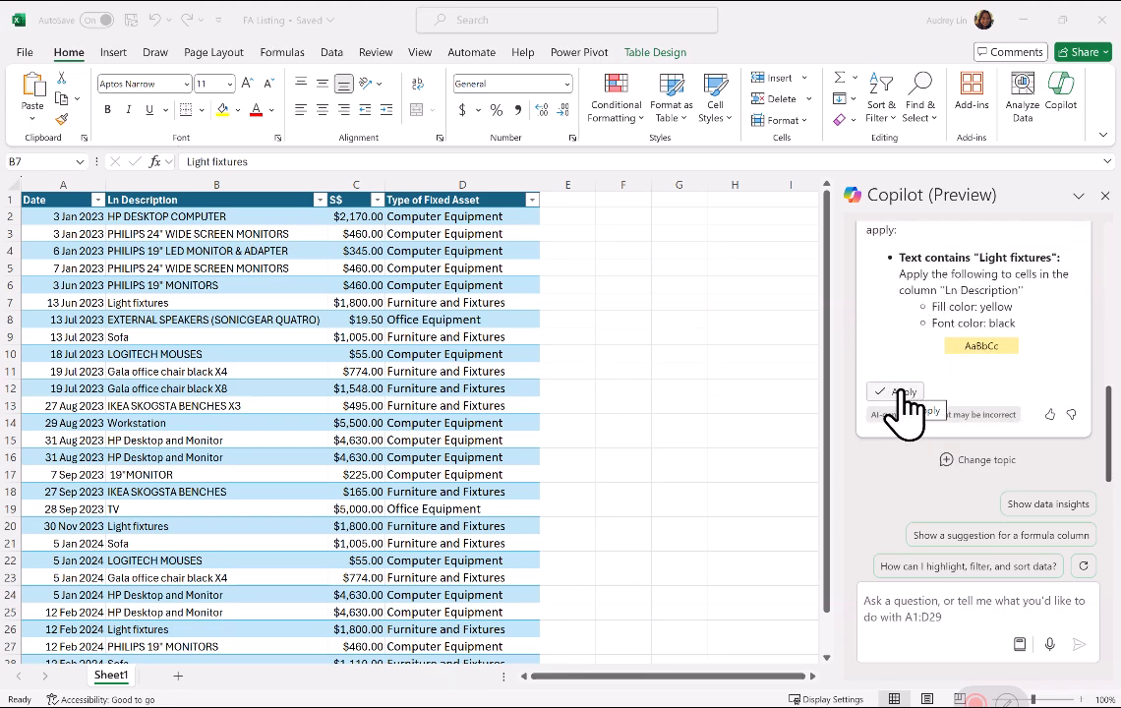
left_click(895, 392)
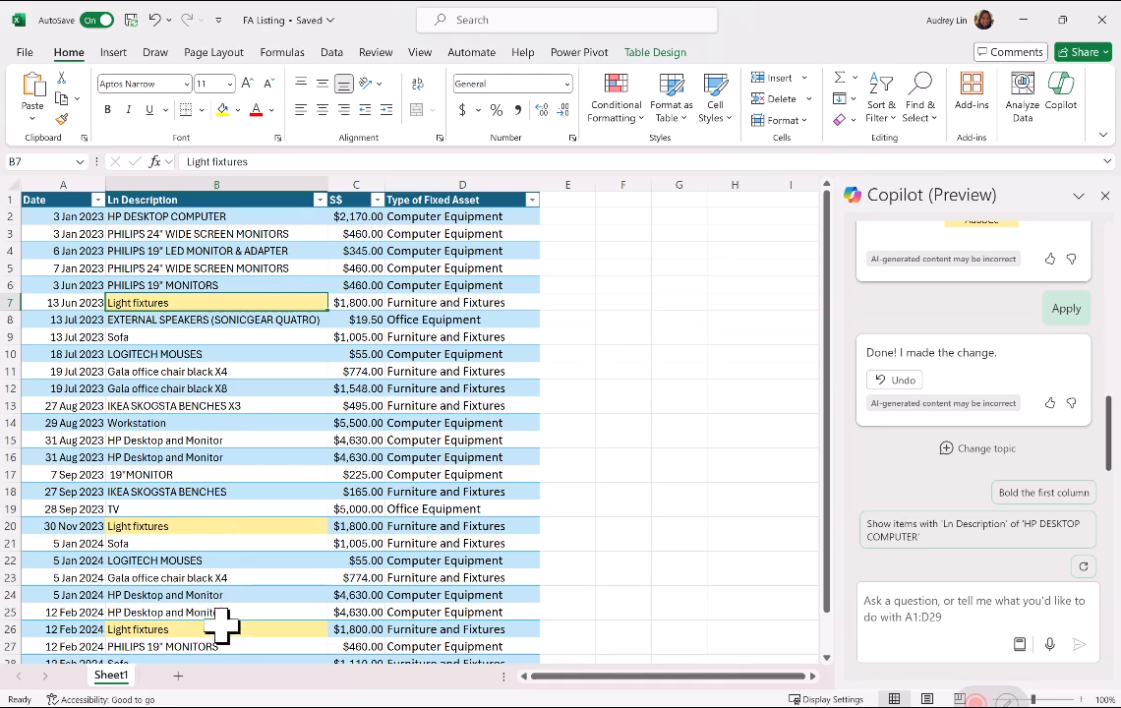
Copy the header row together with the highlighted Light fixtures rows 7, 20 and 26
scroll(221, 462, "down", 1)
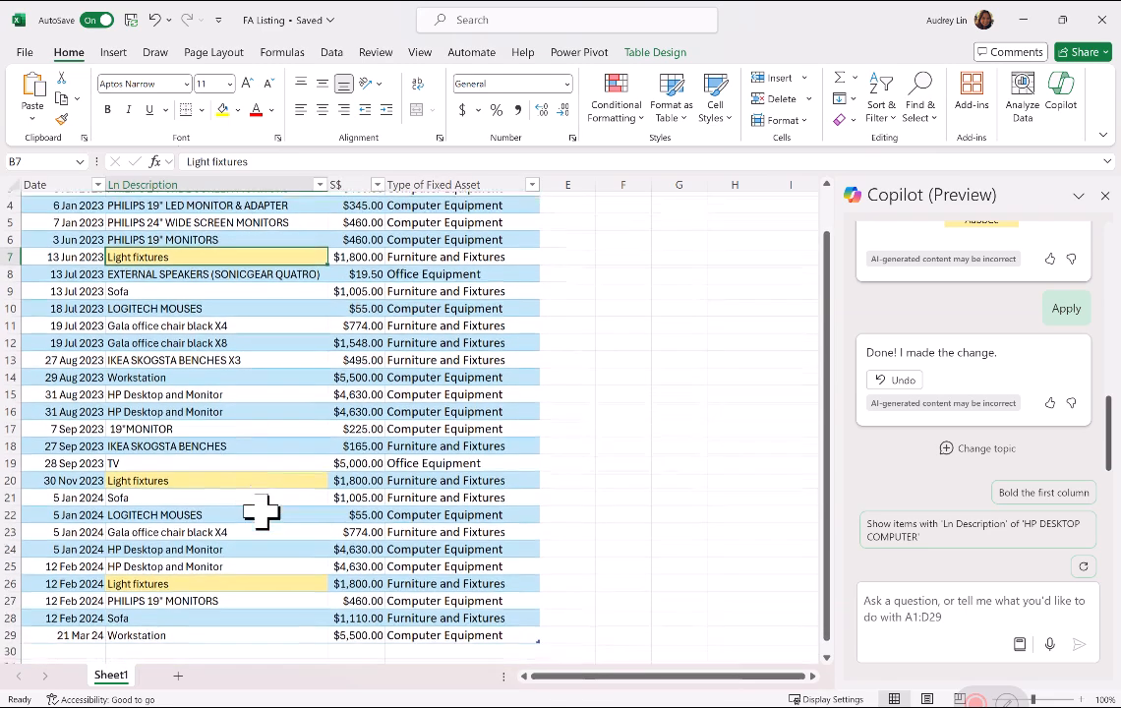
right_click(5, 255)
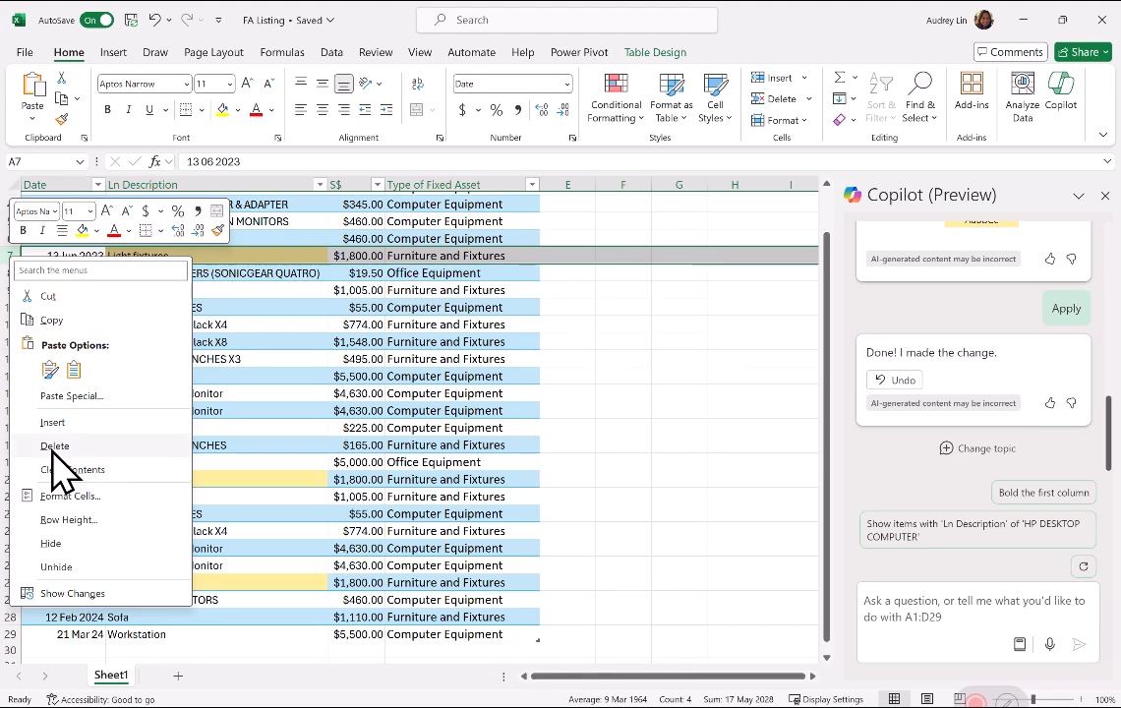
left_click(280, 451)
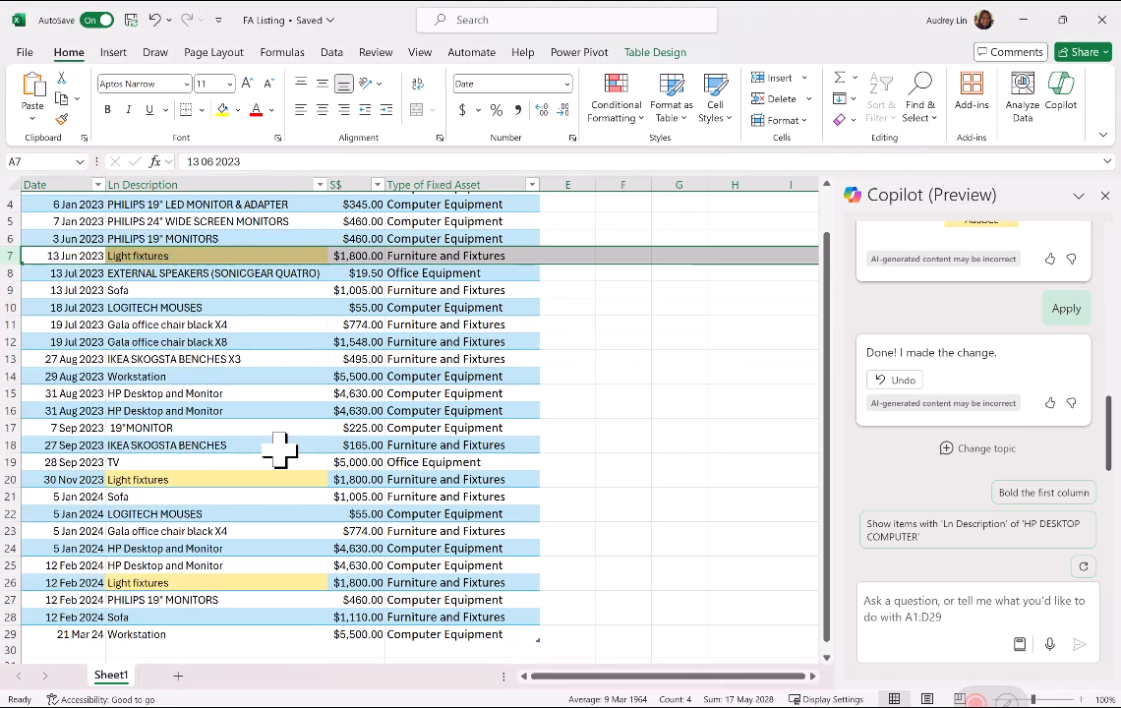
left_click(7, 479, "ctrl")
left_click(4, 582, "ctrl")
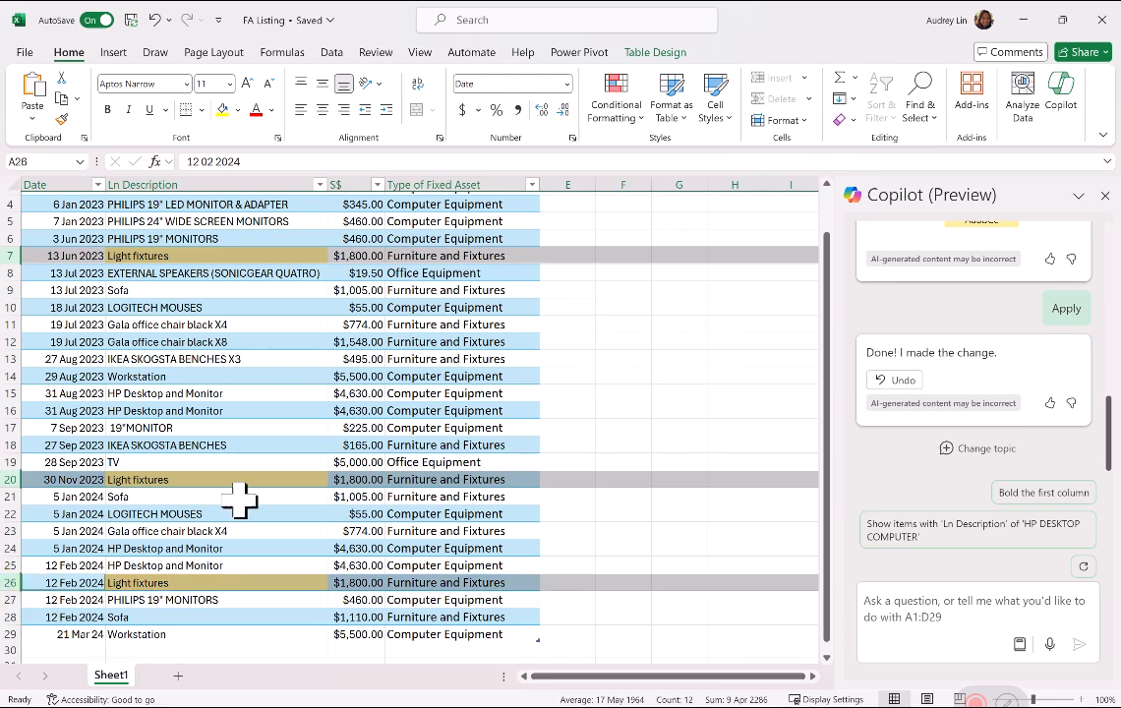
scroll(246, 492, "up", 1)
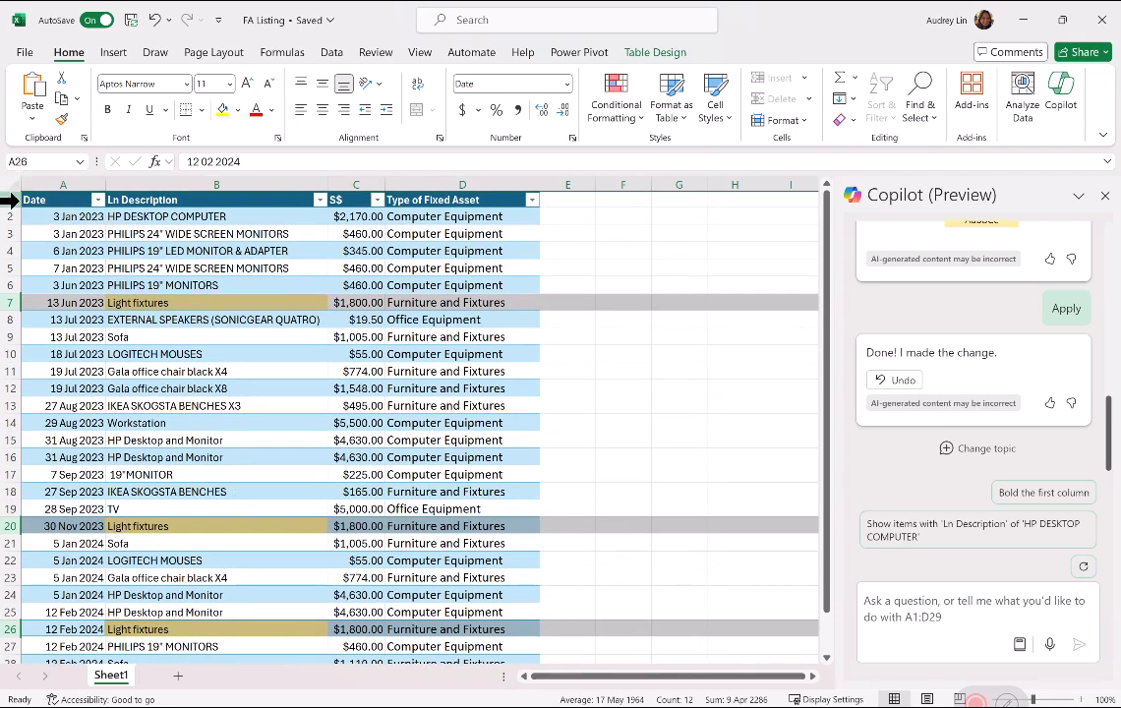
left_click(9, 199, "ctrl")
key("ctrl+c")
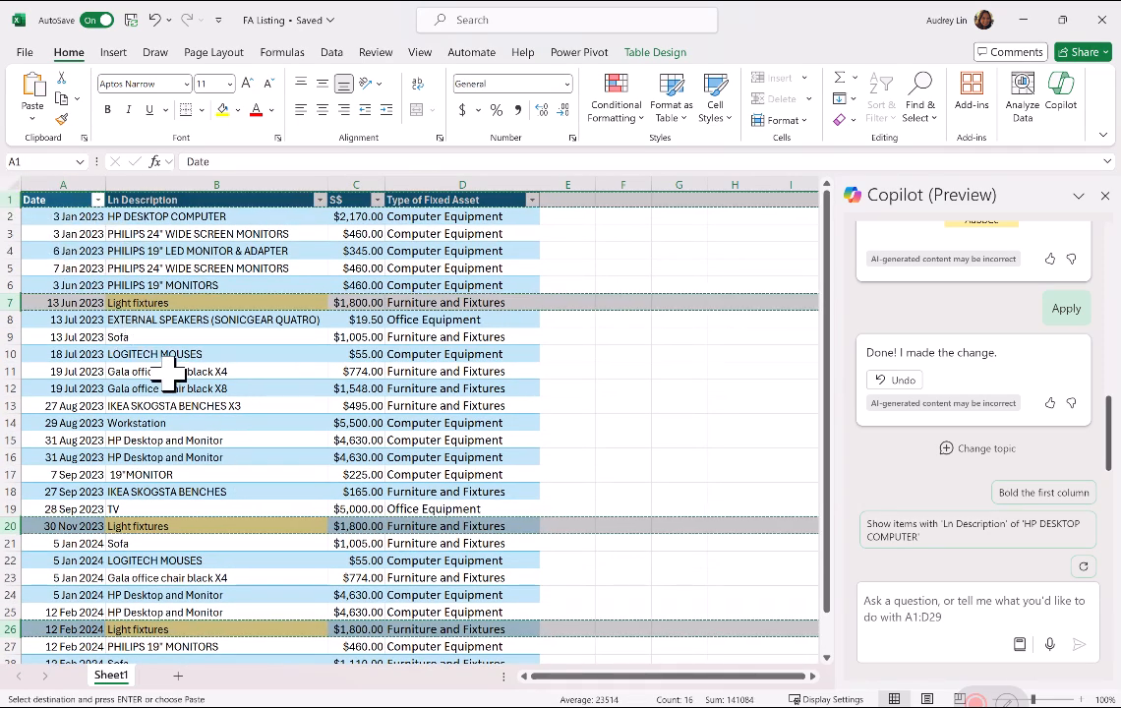
Paste the copied header and Light fixtures rows into a new sheet at A1 and autofit the Date column's width
left_click(178, 675)
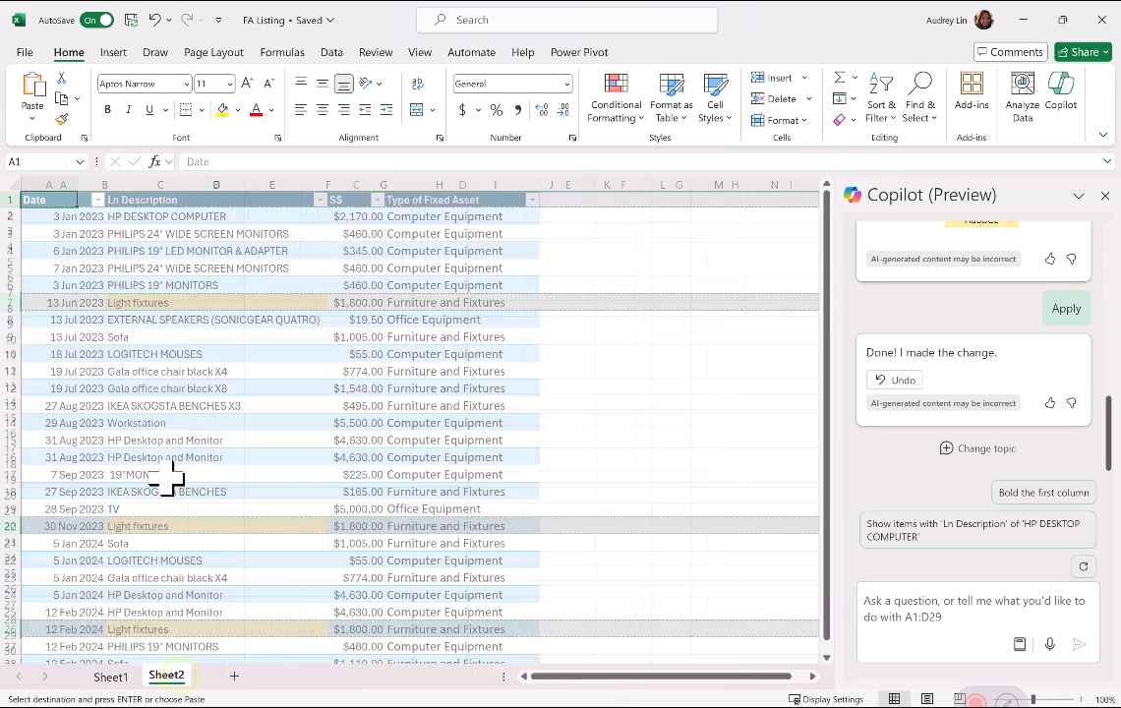
key("ctrl+v")
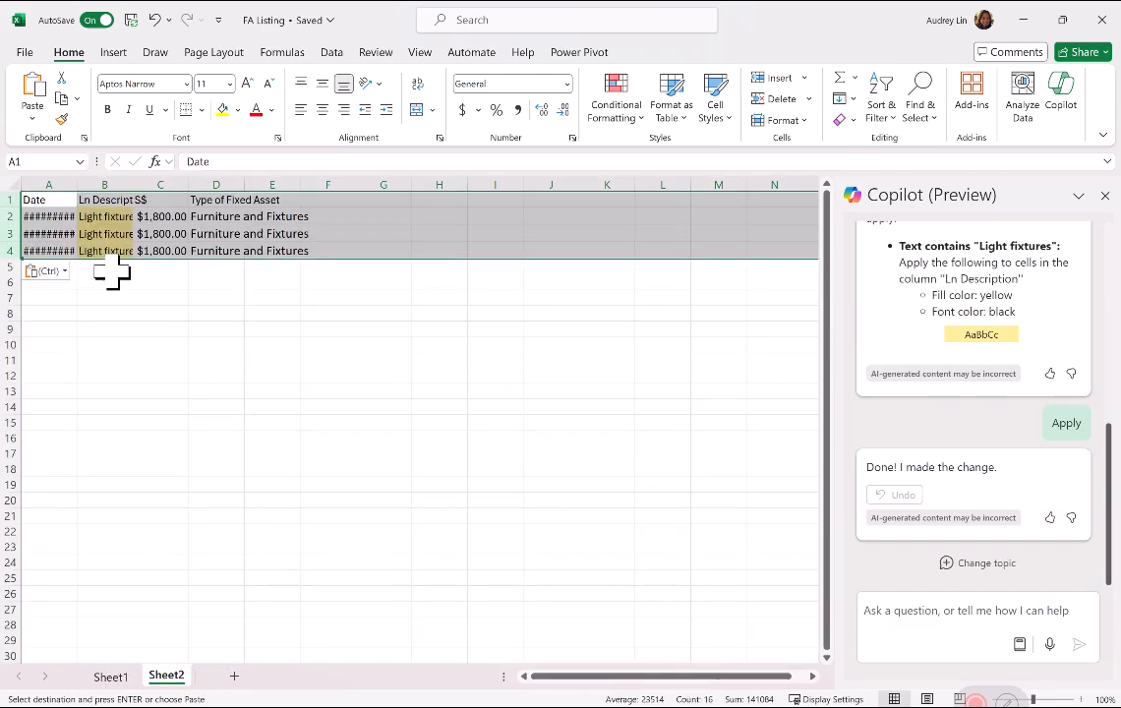
double_click(77, 184)
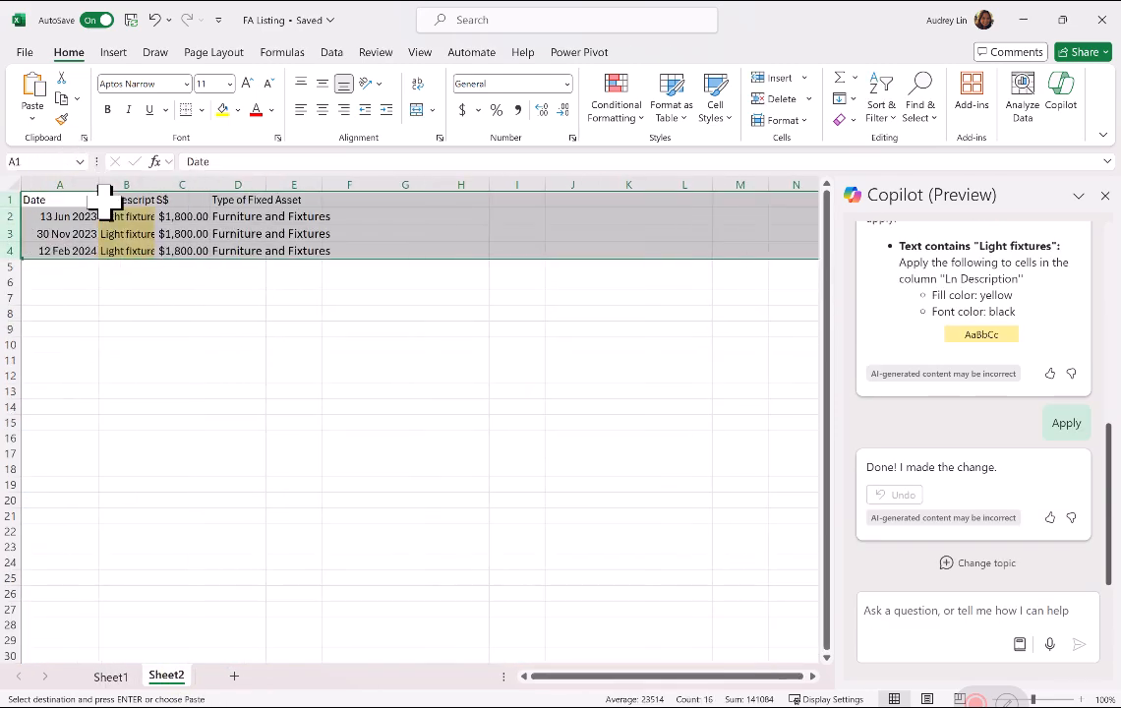
Delete the three Light fixtures rows dated 13 Jun 2023, 30 Nov 2023 and 12 Feb 2024 from the asset table on Sheet1
left_click(113, 677)
left_click(27, 302)
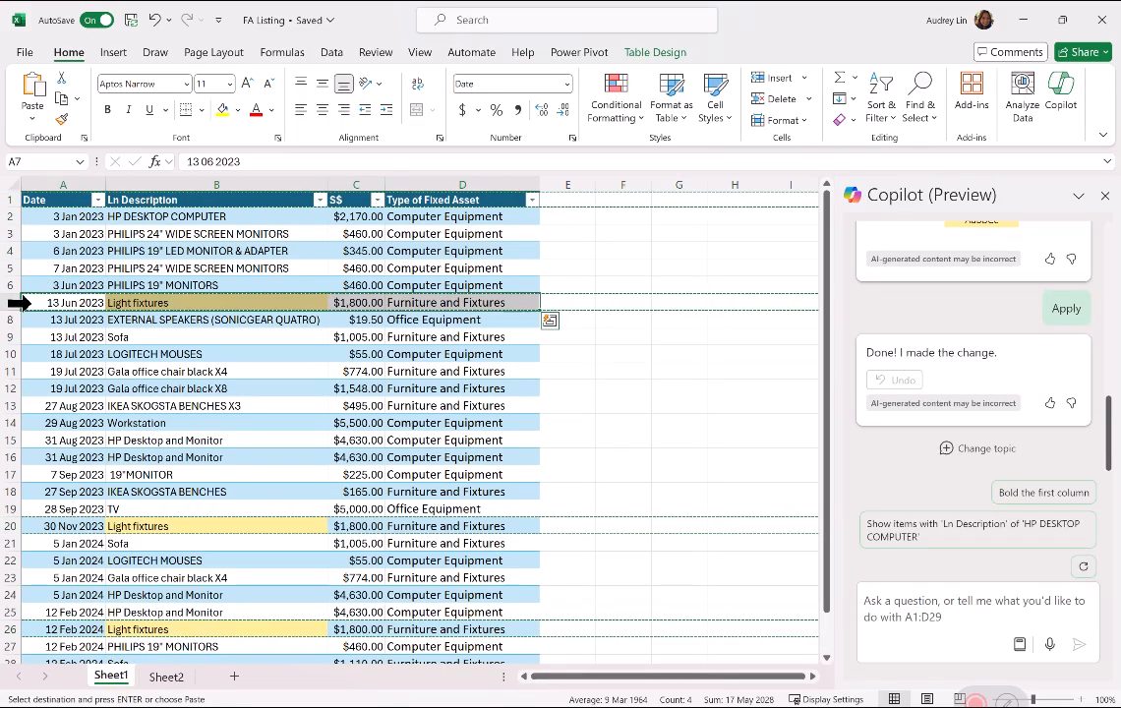
right_click(16, 302)
left_click(65, 492)
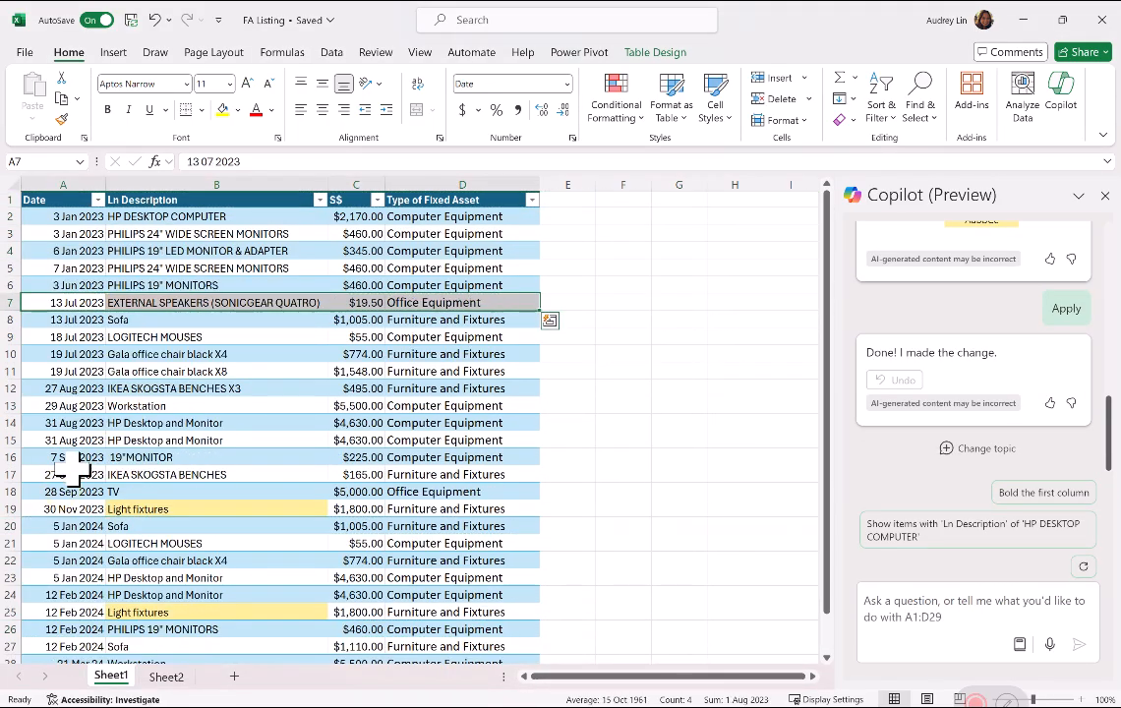
right_click(12, 508)
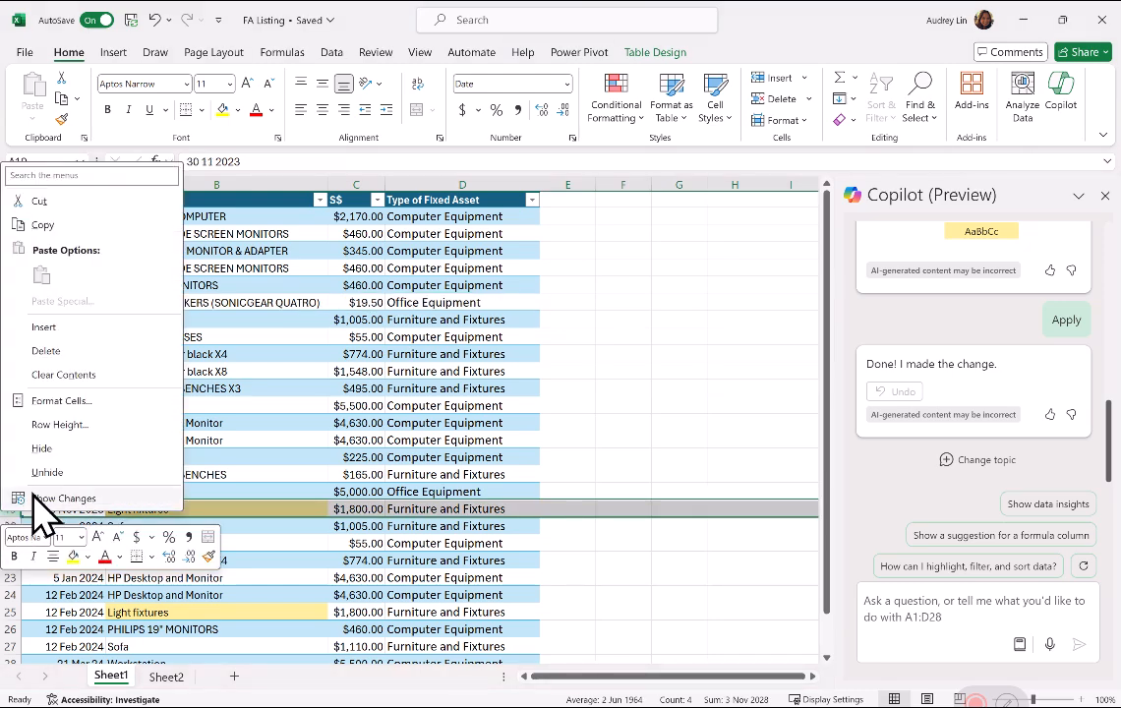
left_click(65, 352)
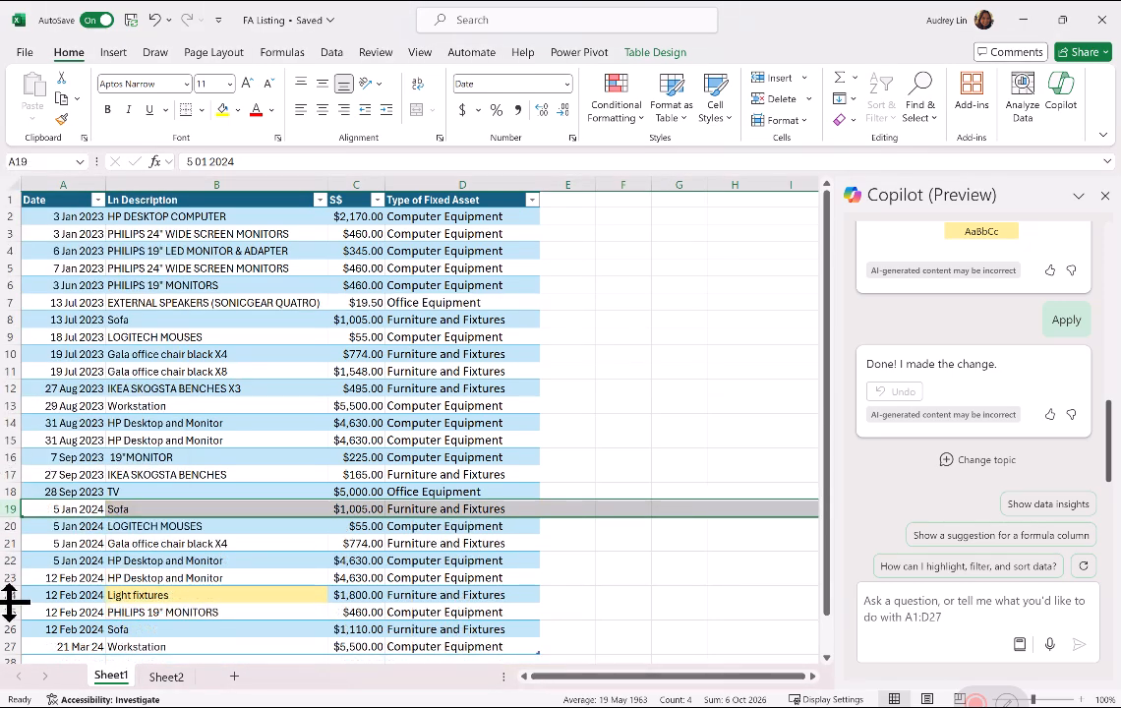
left_click(10, 595)
right_click(12, 595)
left_click(65, 428)
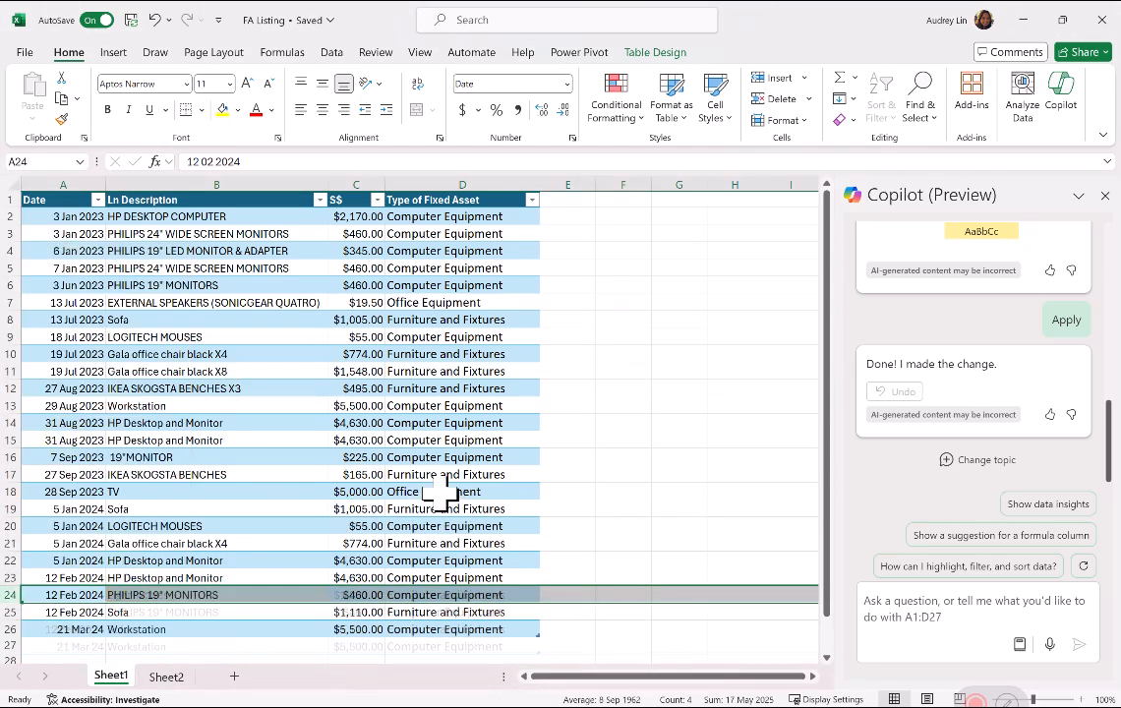
left_click(634, 351)
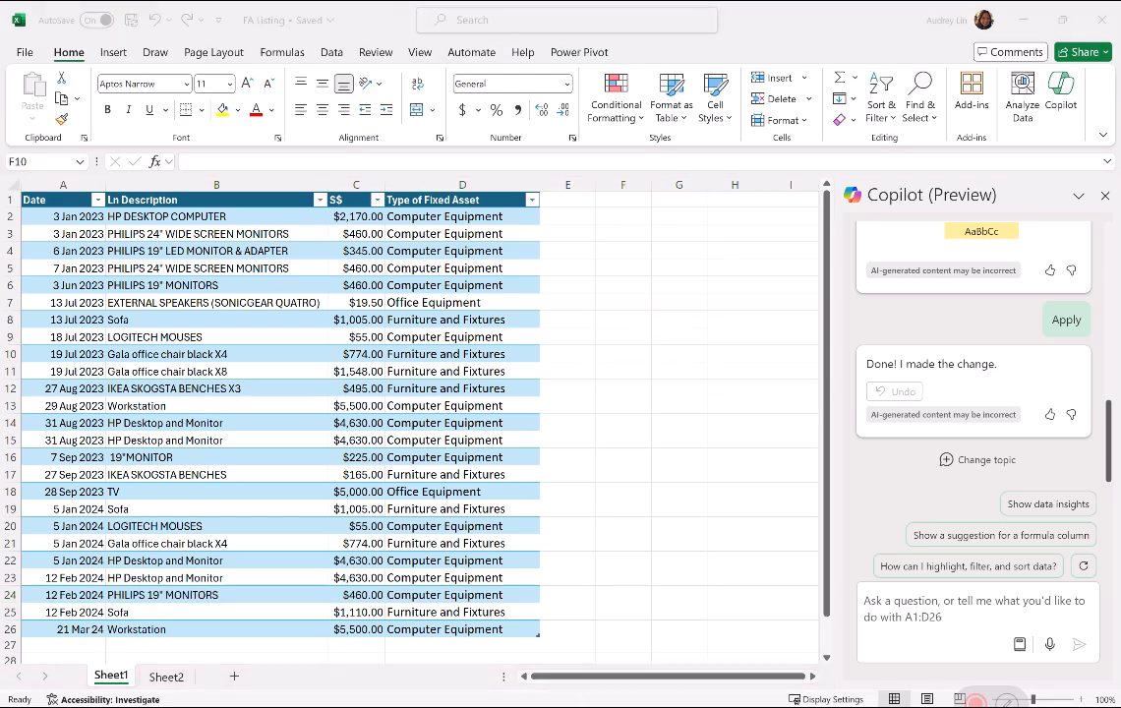
Have Copilot generate and insert a Rate of Claim column with "S19A(2) - 100%" for computer-related assets and "S19A(1) - 33 1/3%" for non-computer-related ones
left_click(932, 602)
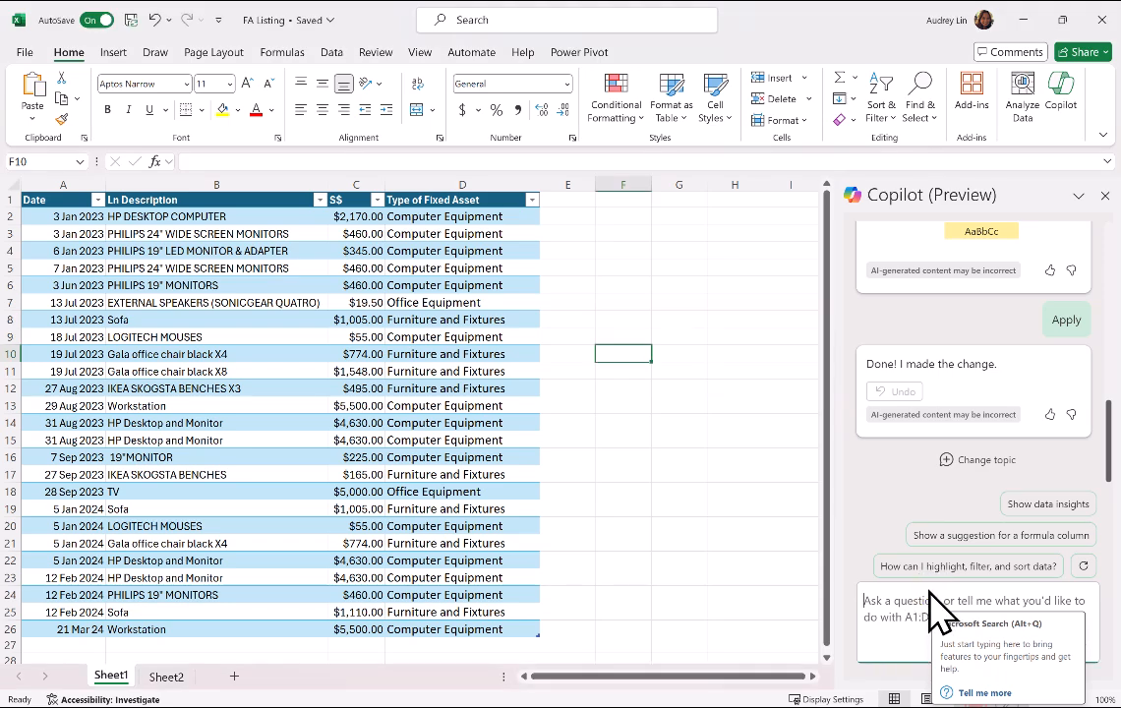
key("ctrl+v")
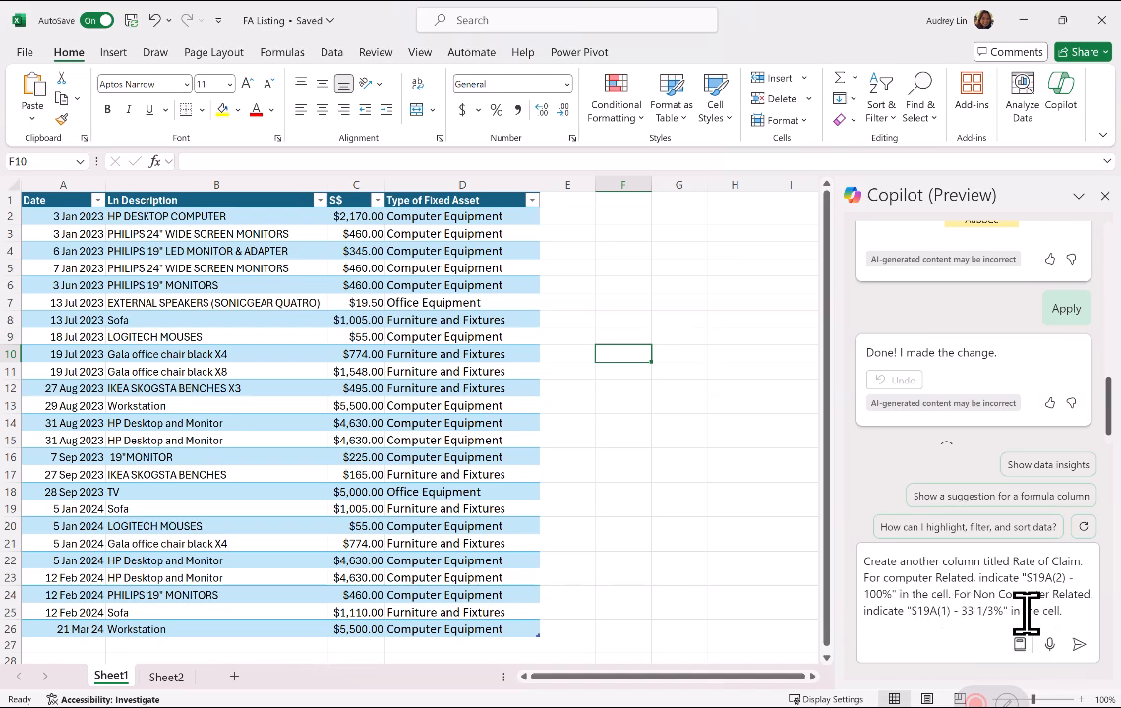
left_click(1079, 644)
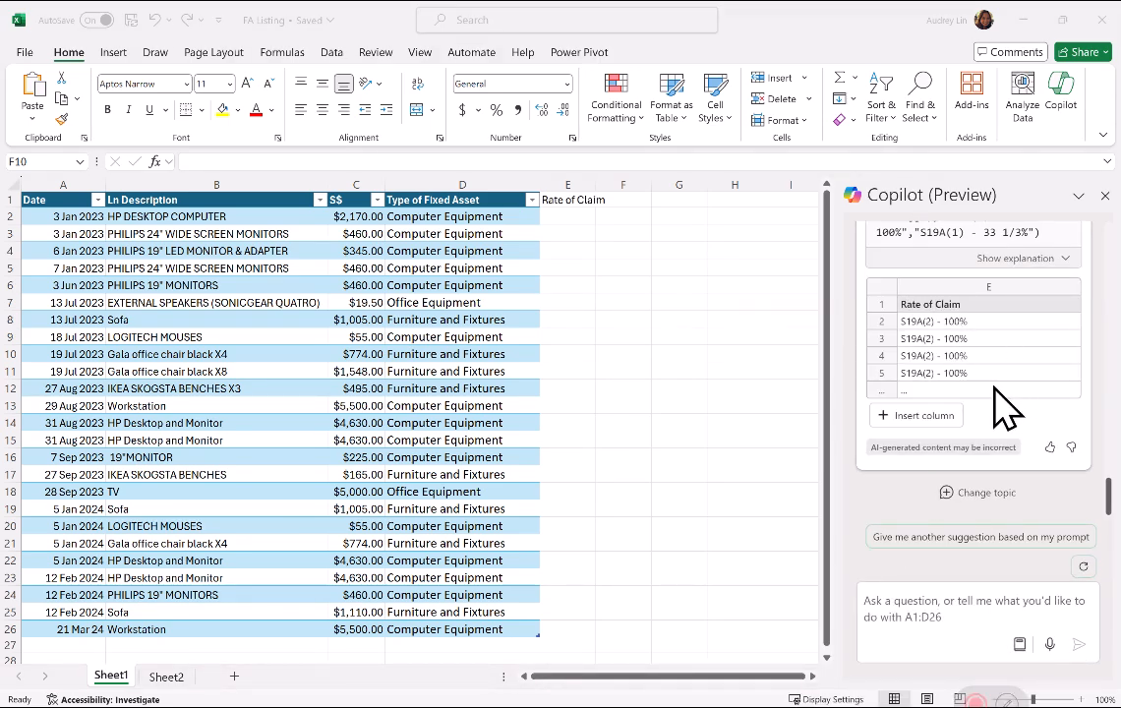
left_click(920, 415)
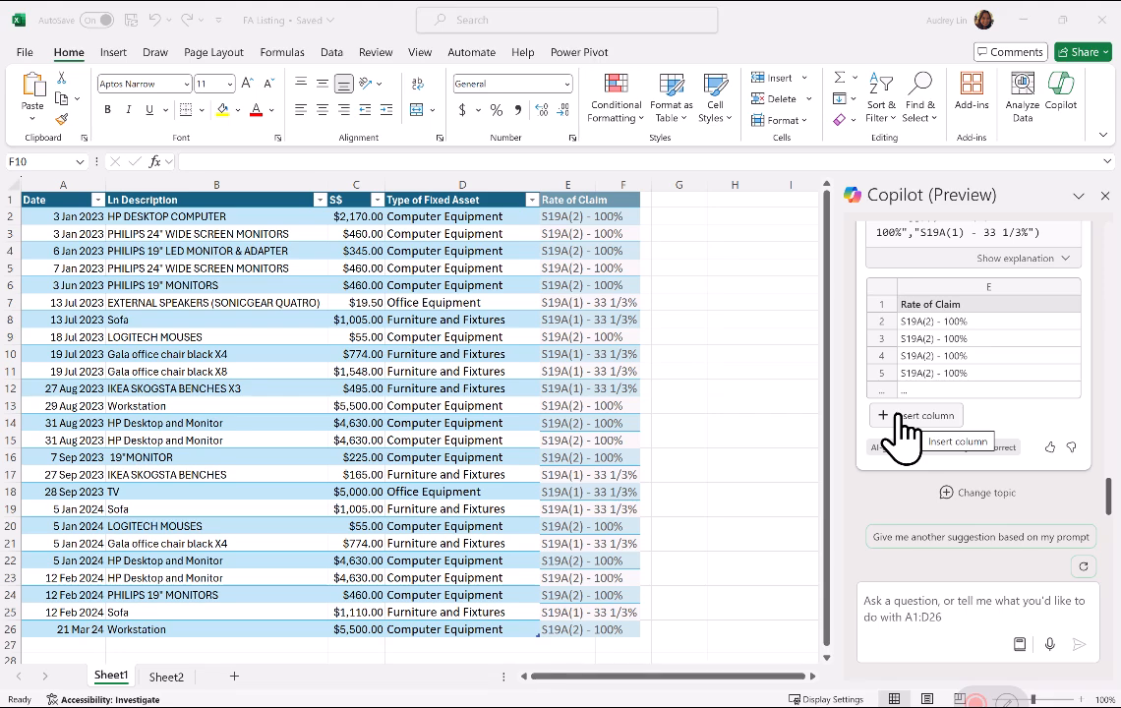
left_click(896, 416)
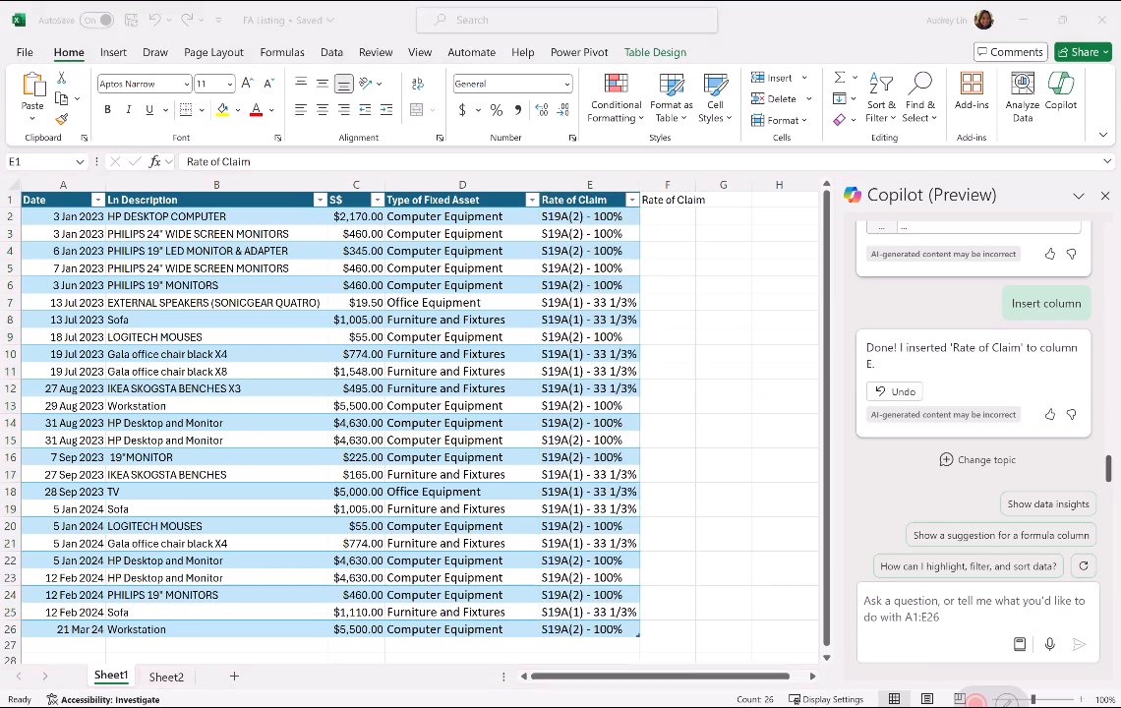
Ask Copilot to "insert another column with only the percentage extracted from column "Rate of Claim"" and insert the suggested Claim Percentage column
left_click(904, 605)
type("insert another column with the percentage extracted from column \"Rate of Claim\"")
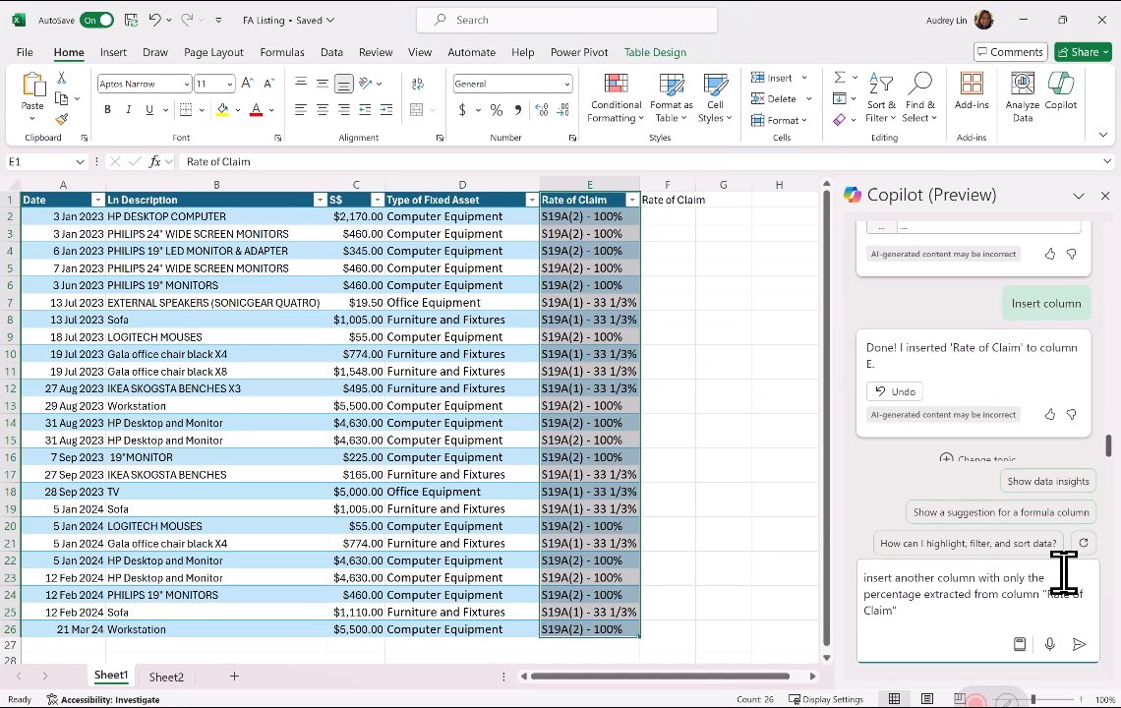
left_click(1078, 645)
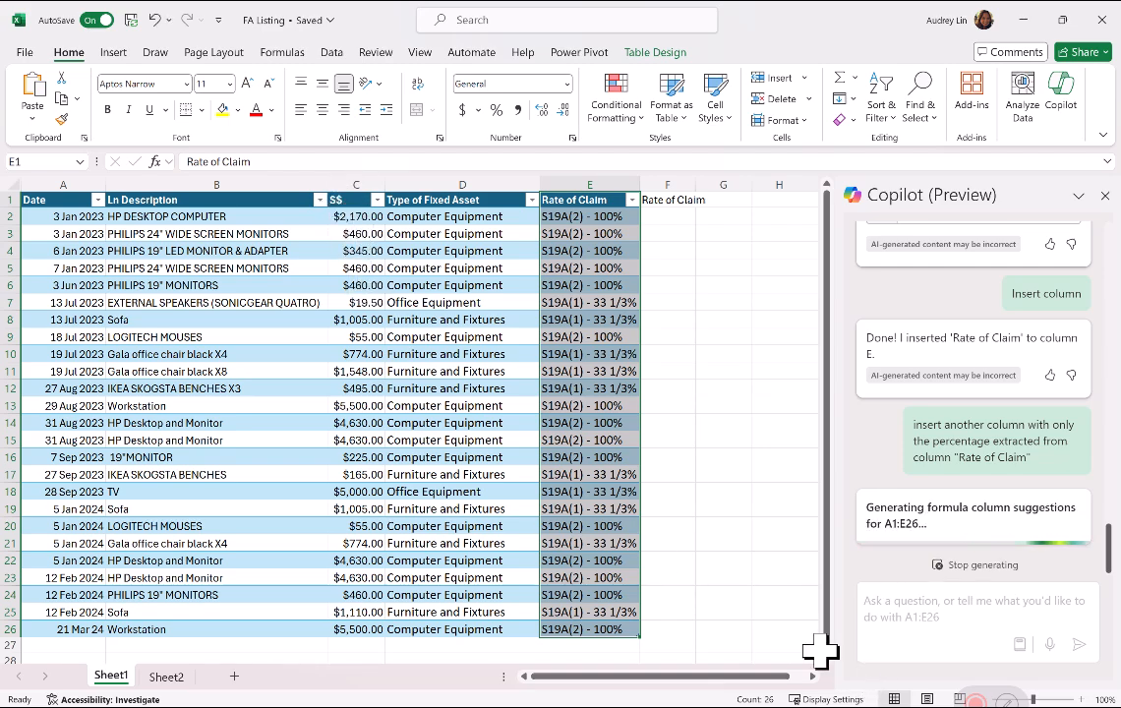
left_click(976, 702)
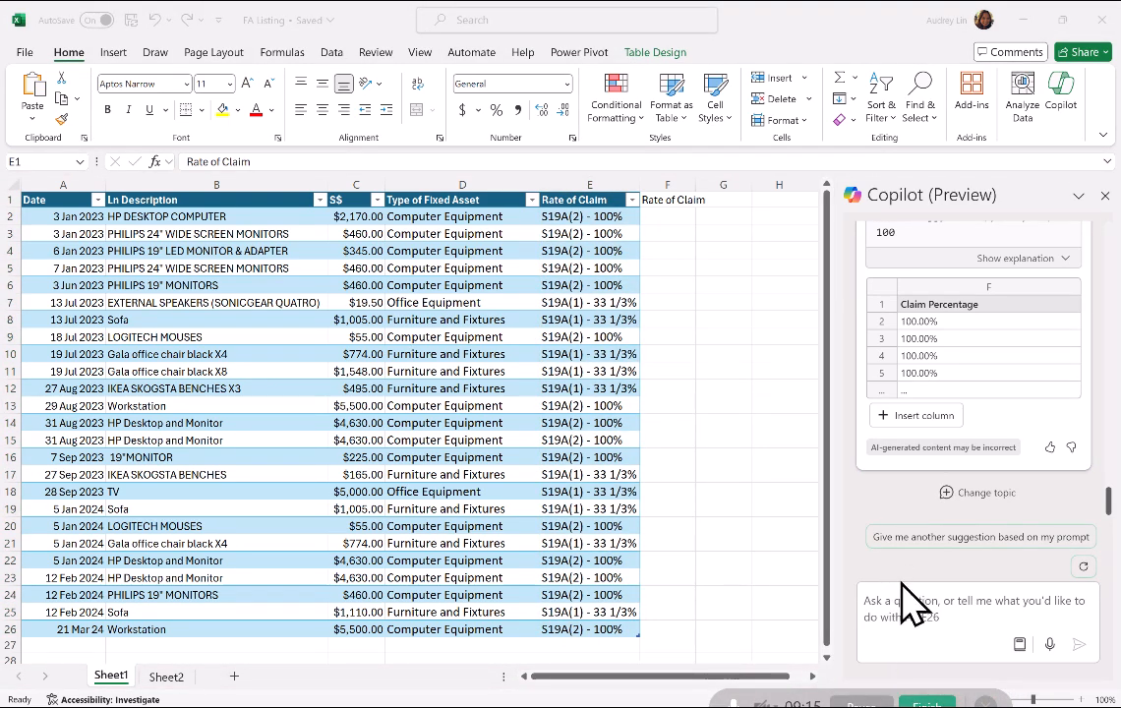
left_click(917, 431)
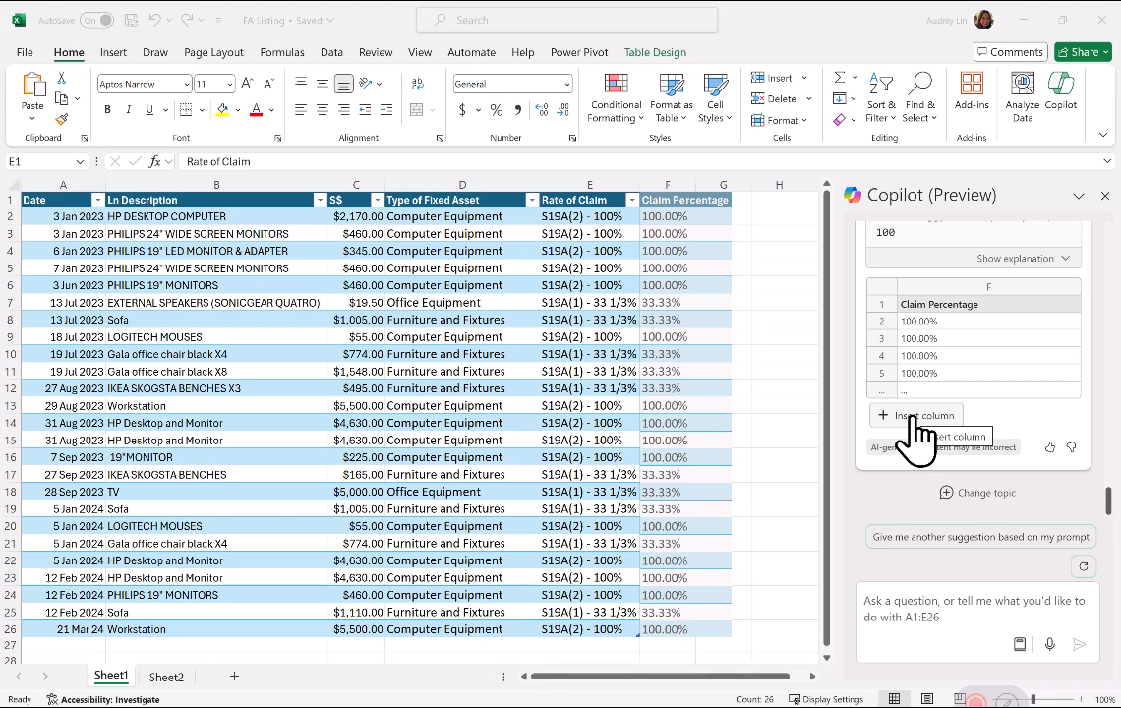
left_click(915, 433)
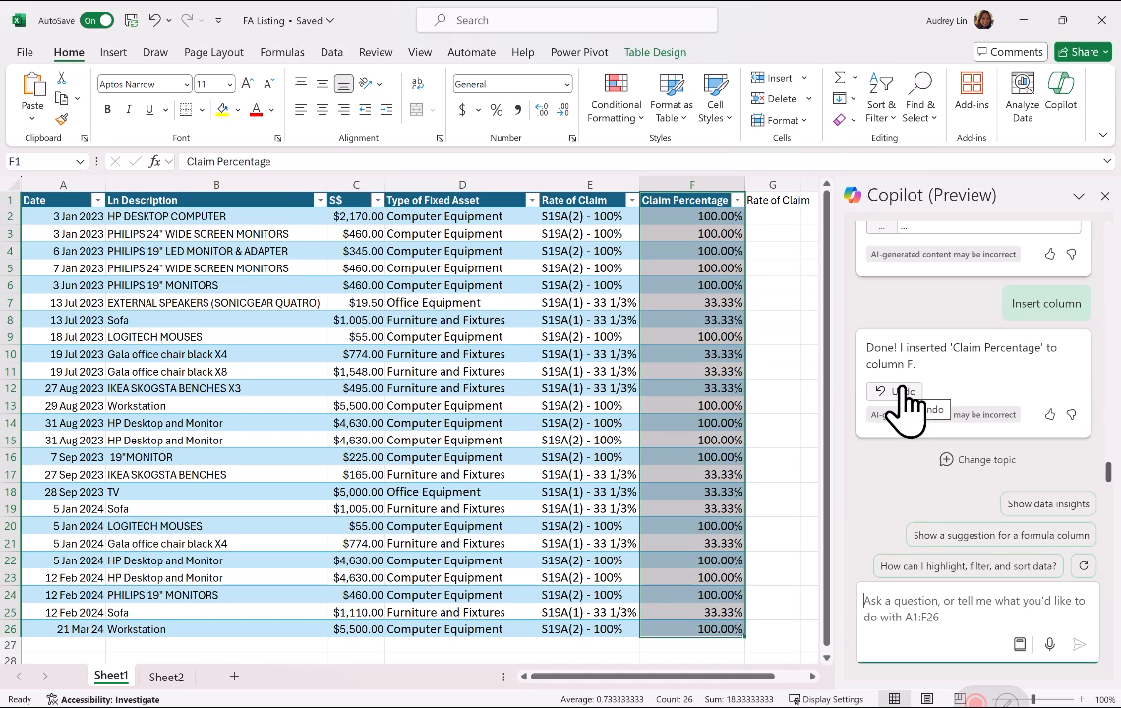
left_click(636, 17)
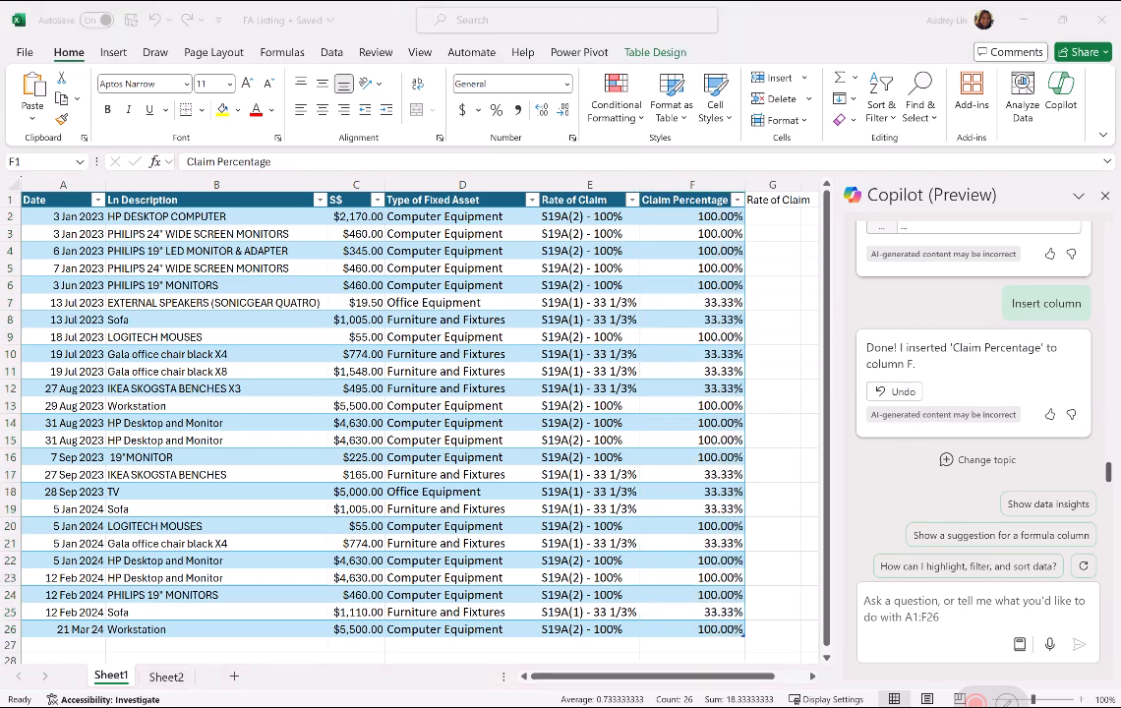
Ask Copilot to "apply the claim percentage on the S$ value and present it in a nice table", review the formula and insert the Claimed Amount column
left_click(920, 610)
type("apply the claim percentage on the S$ value and present it in a nice table")
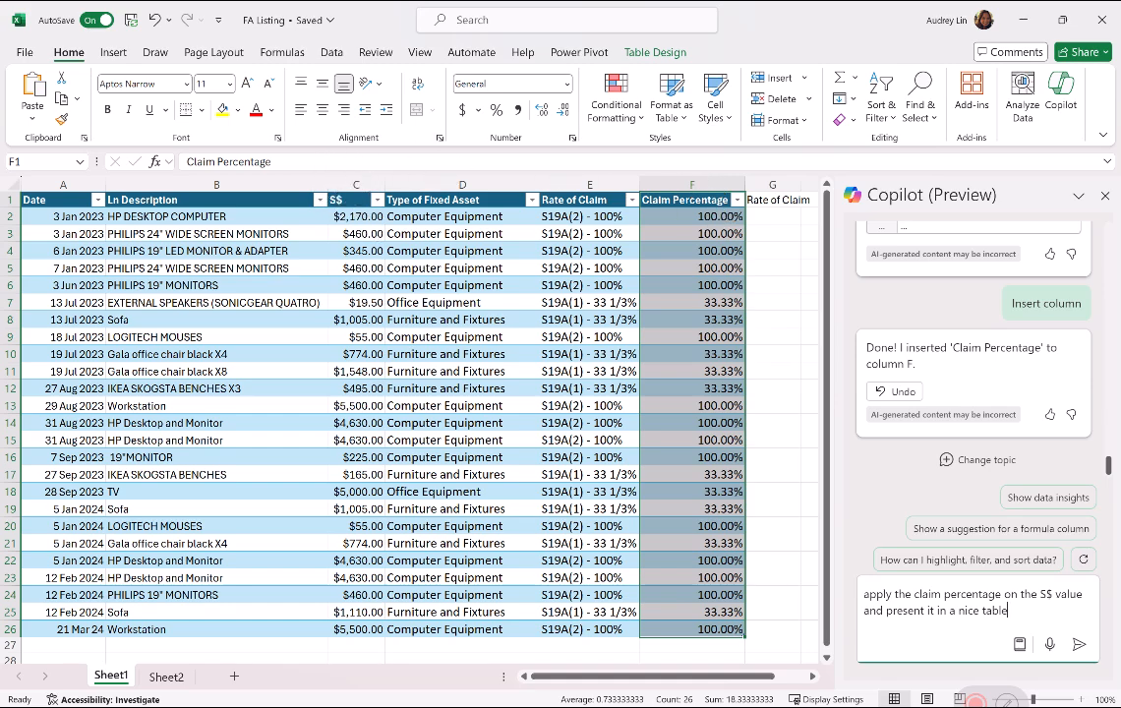
left_click(1079, 645)
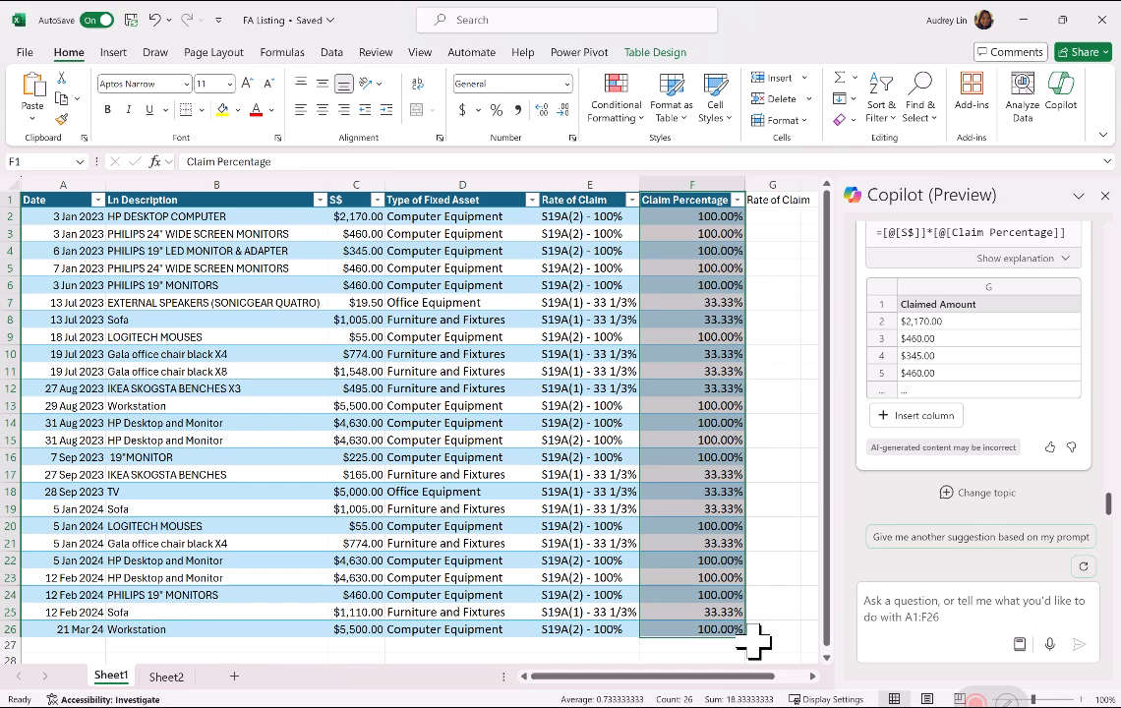
scroll(981, 445, "up", 5)
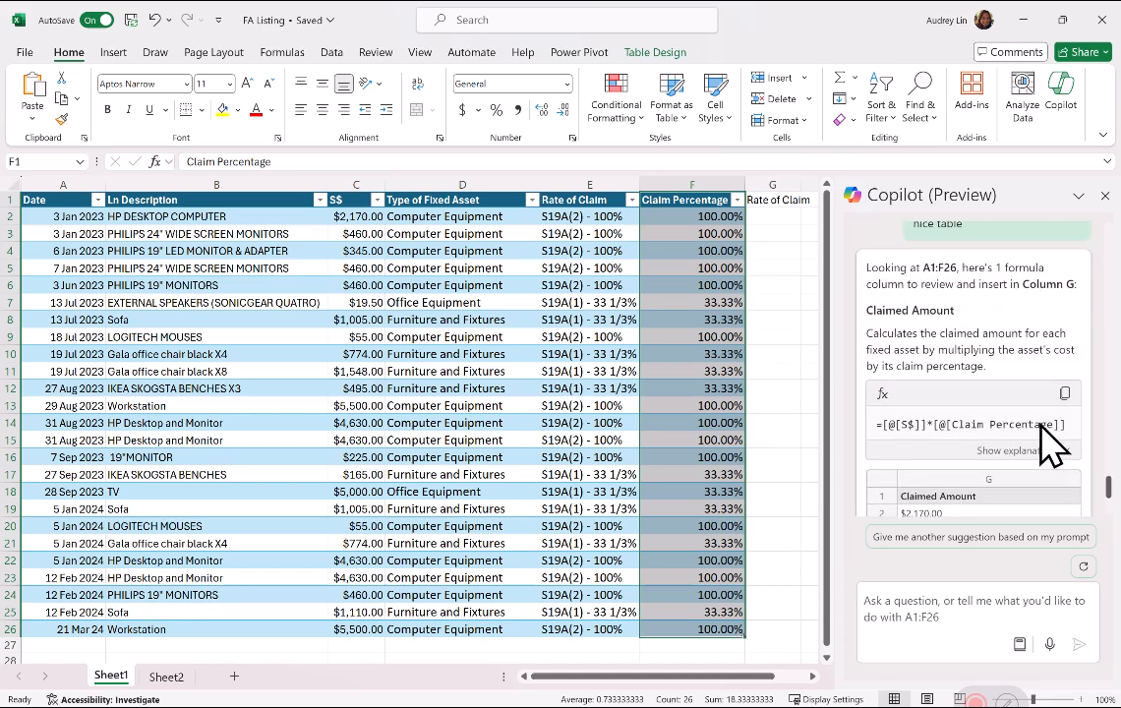
scroll(1052, 448, "down", 2)
scroll(931, 325, "down", 2)
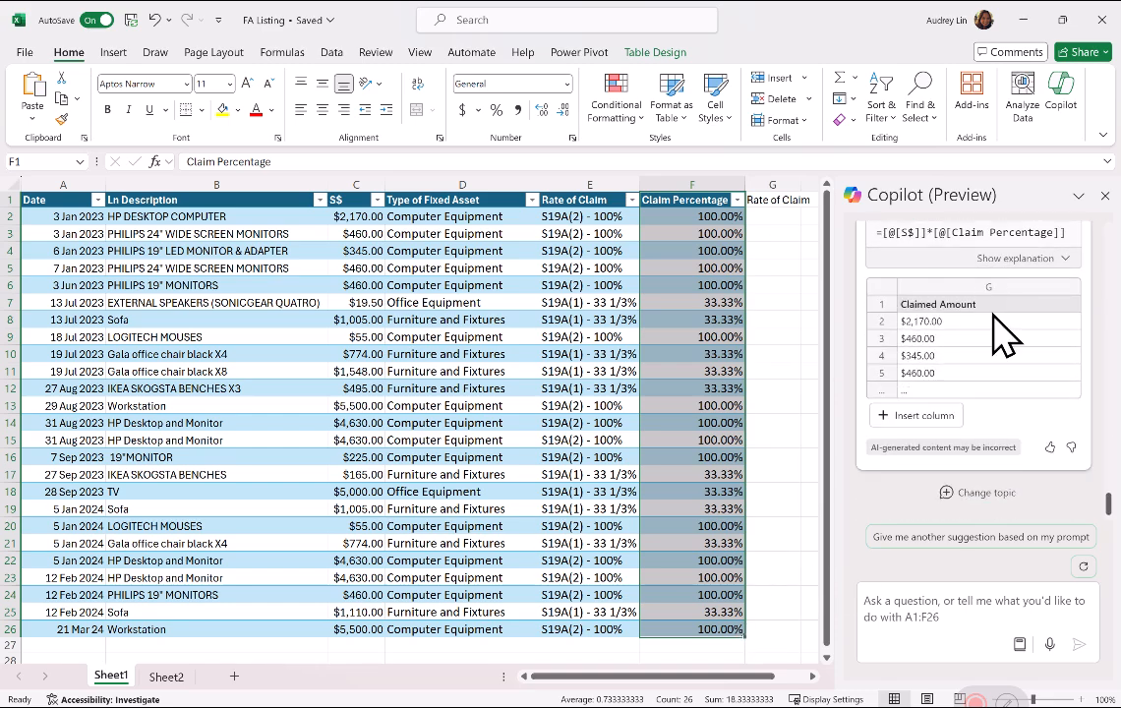
left_click(922, 415)
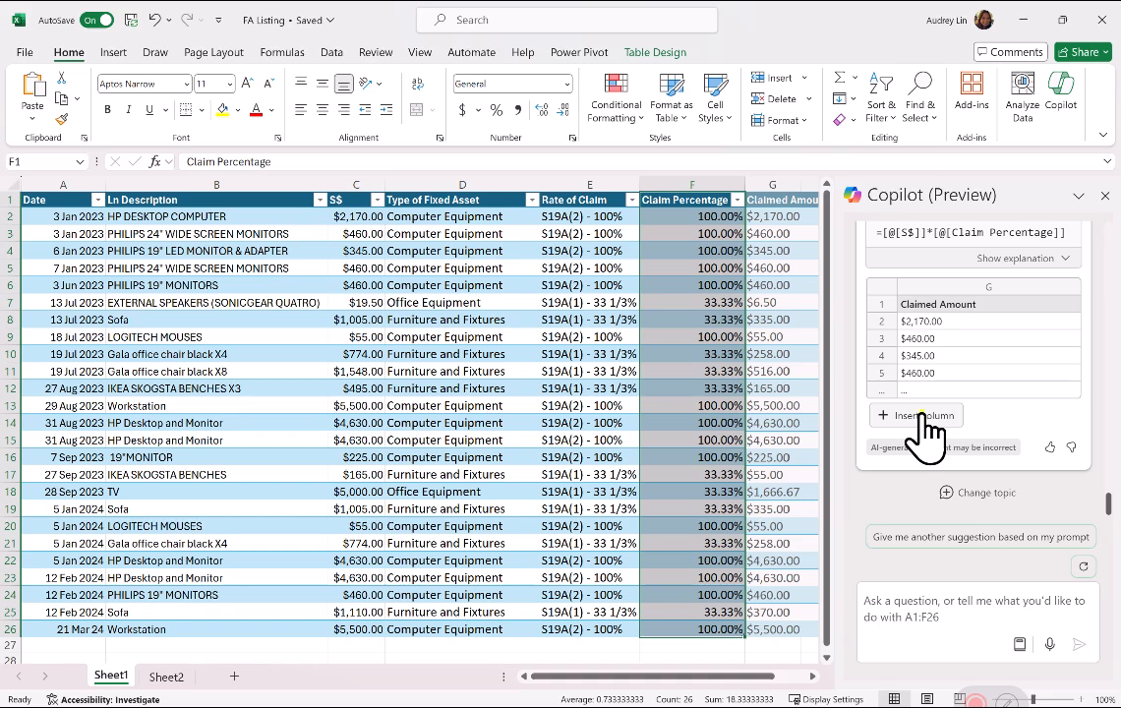
left_click(922, 415)
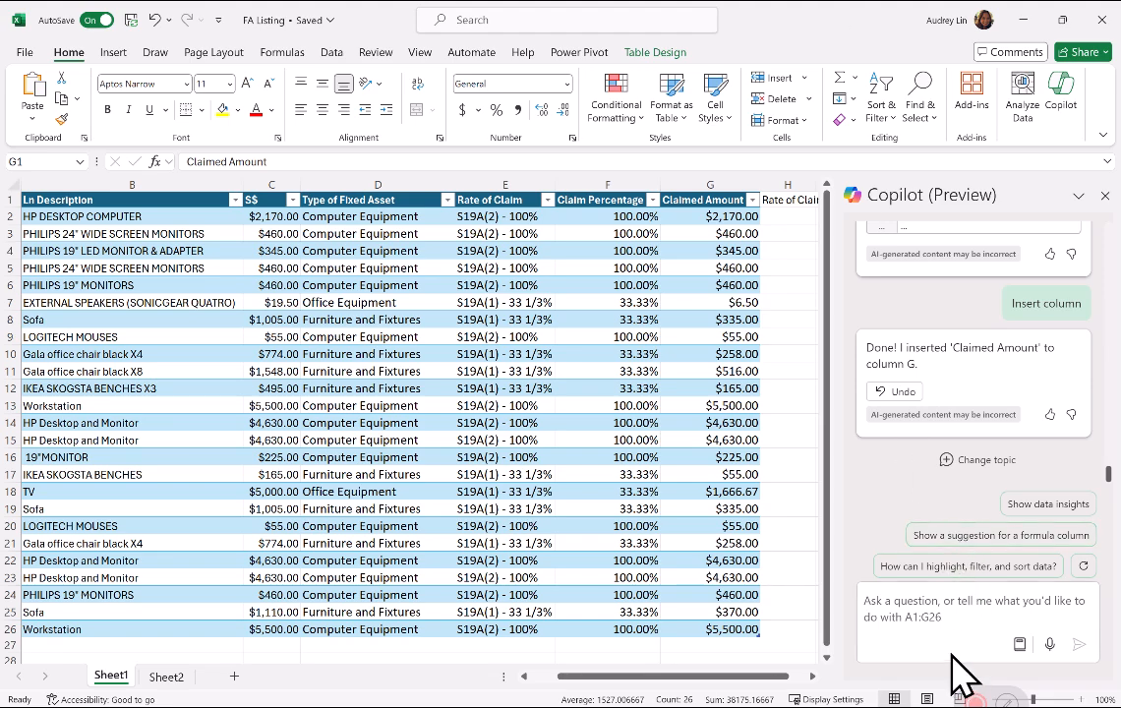
Ask Copilot to "create a pivot table for type of fixed asset, rate of claim and claimed amount.", with those three columns selected on Sheet1
left_click(916, 612)
type("create a pivot table for type of fixed asset, rate of claim and claimed amount.")
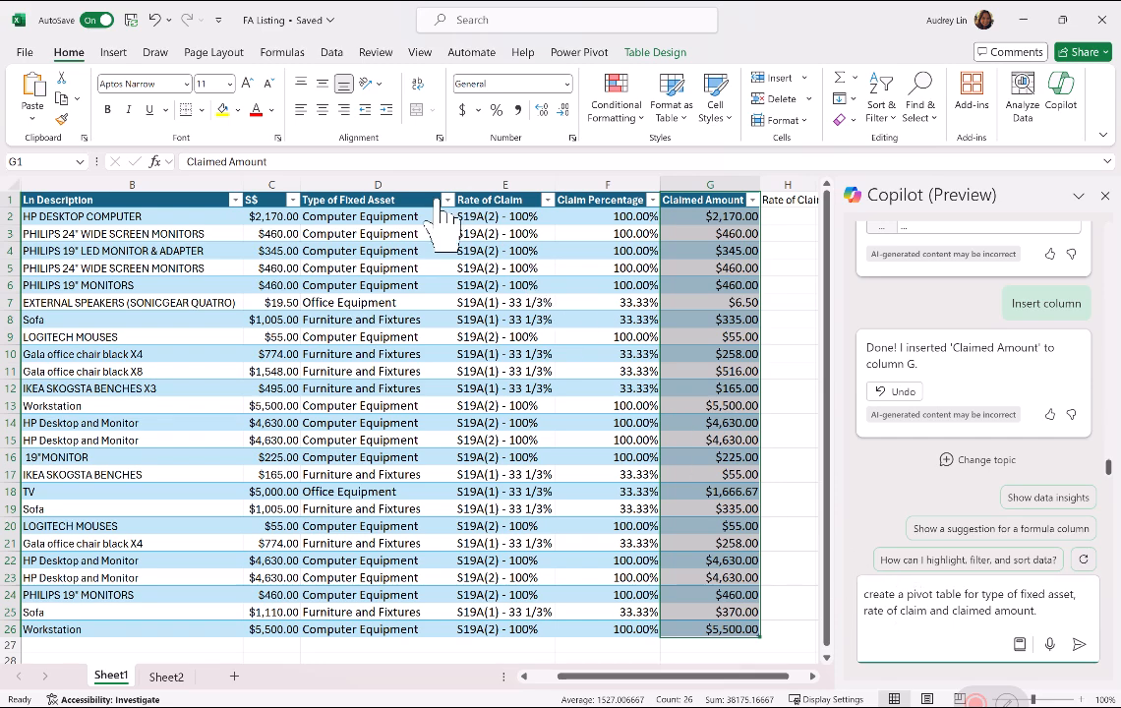
left_click(373, 192)
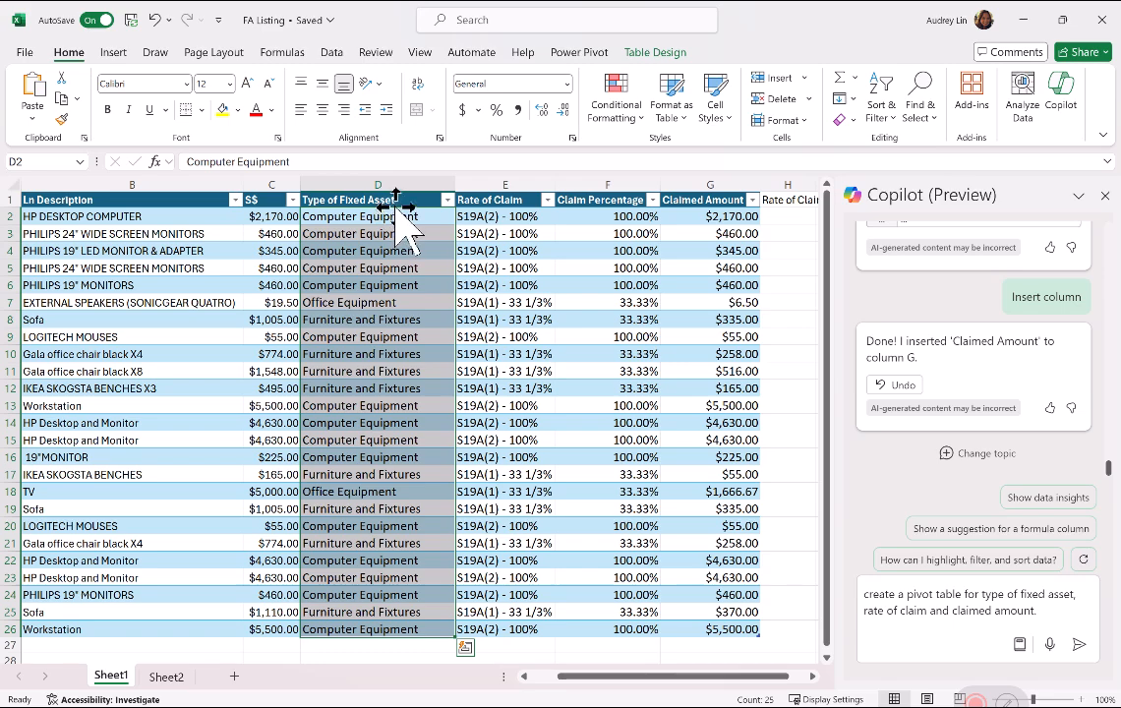
left_click(509, 175, "ctrl")
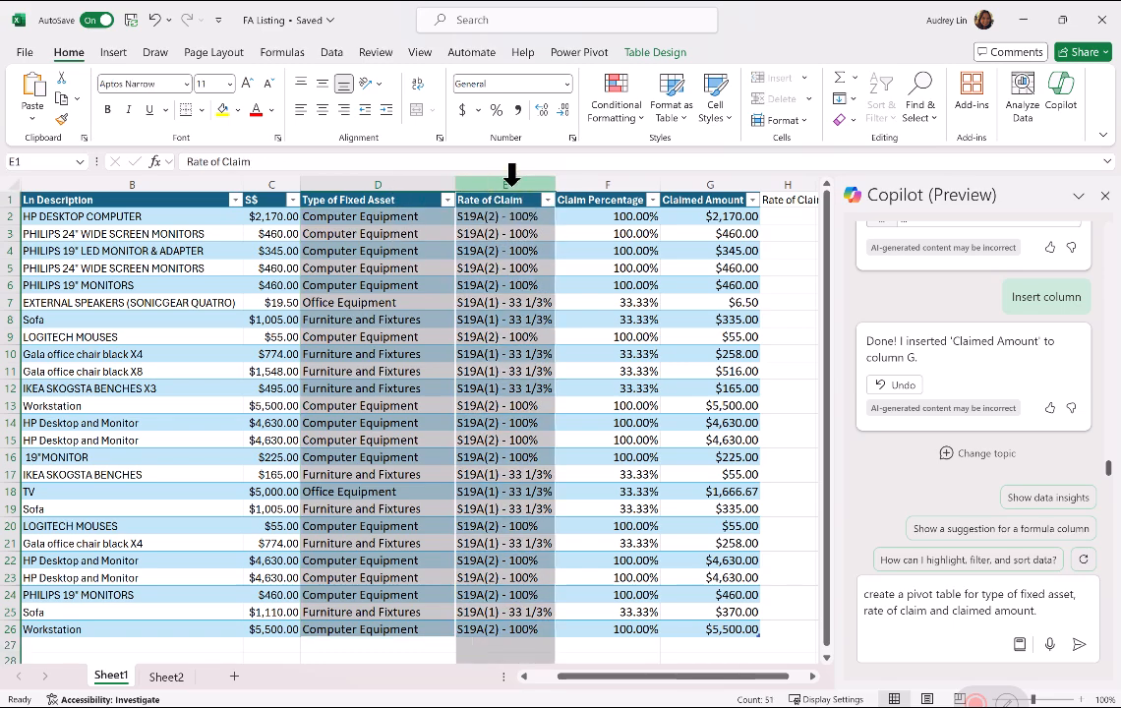
left_click(722, 179, "ctrl")
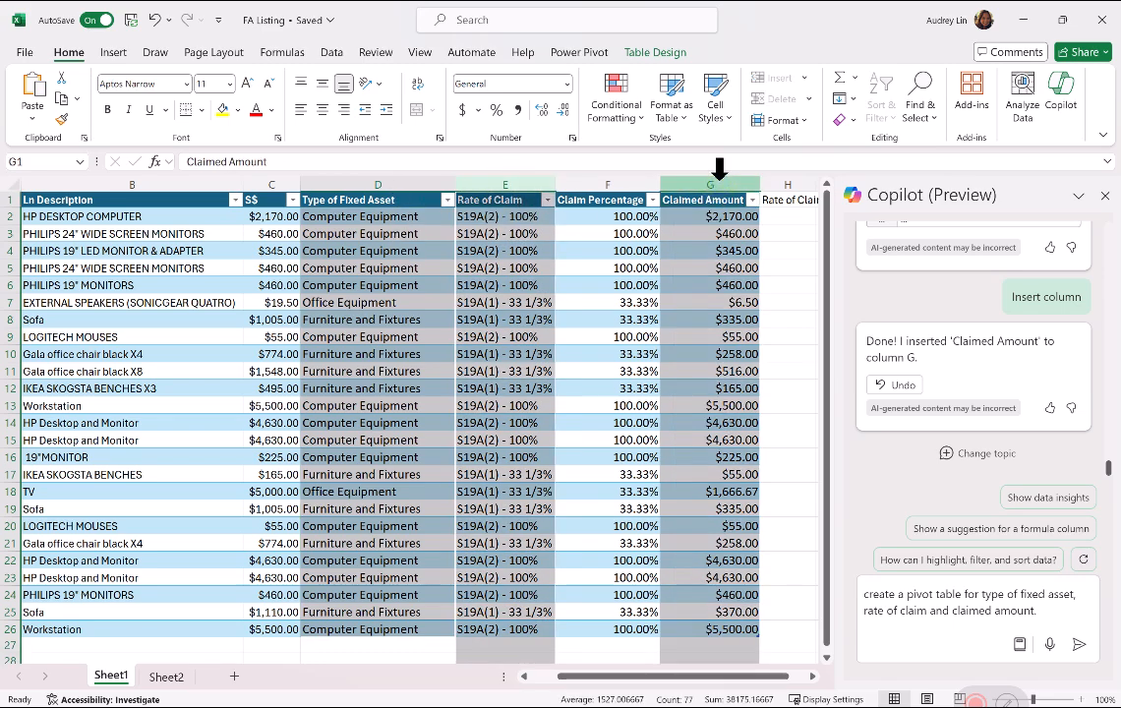
left_click(1079, 645)
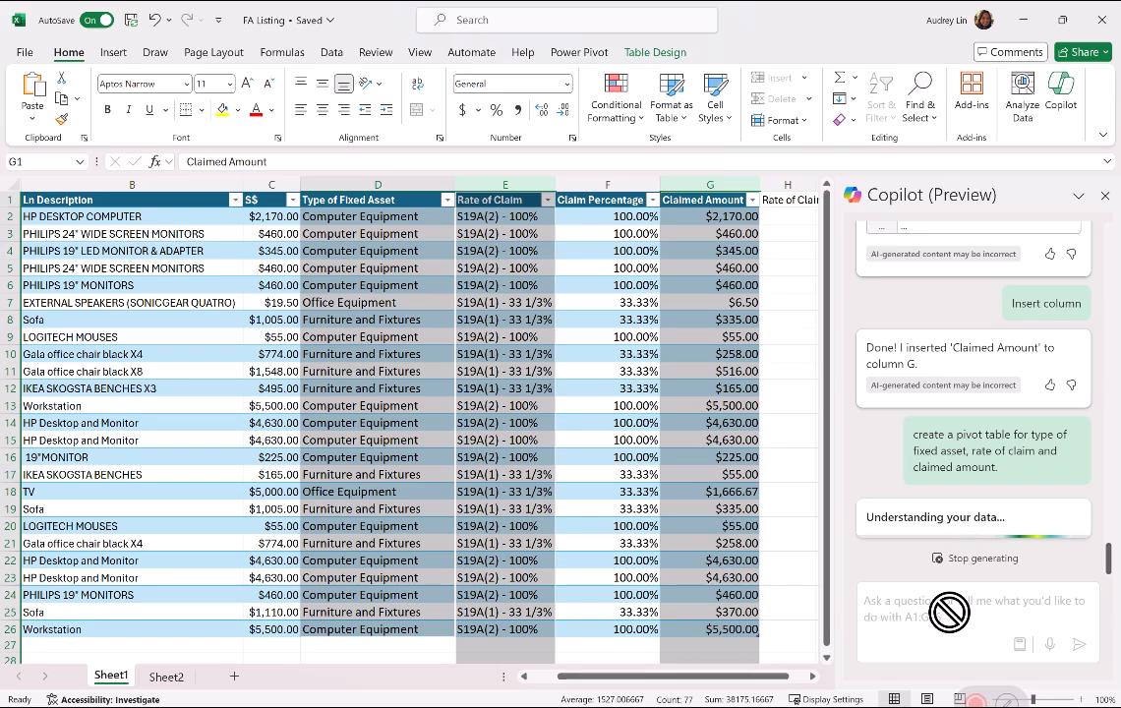
left_click(794, 541)
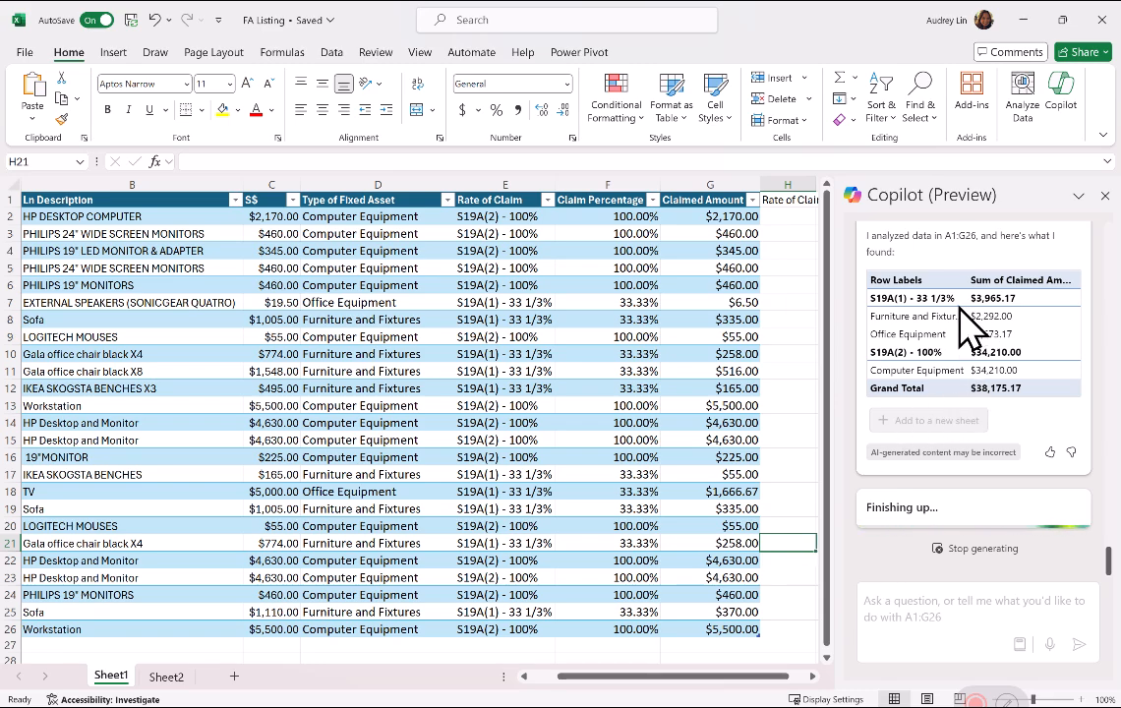
Review Copilot's PivotTable of claimed amounts by rate of claim and asset type, and add it to a new sheet
scroll(998, 345, "up", 3)
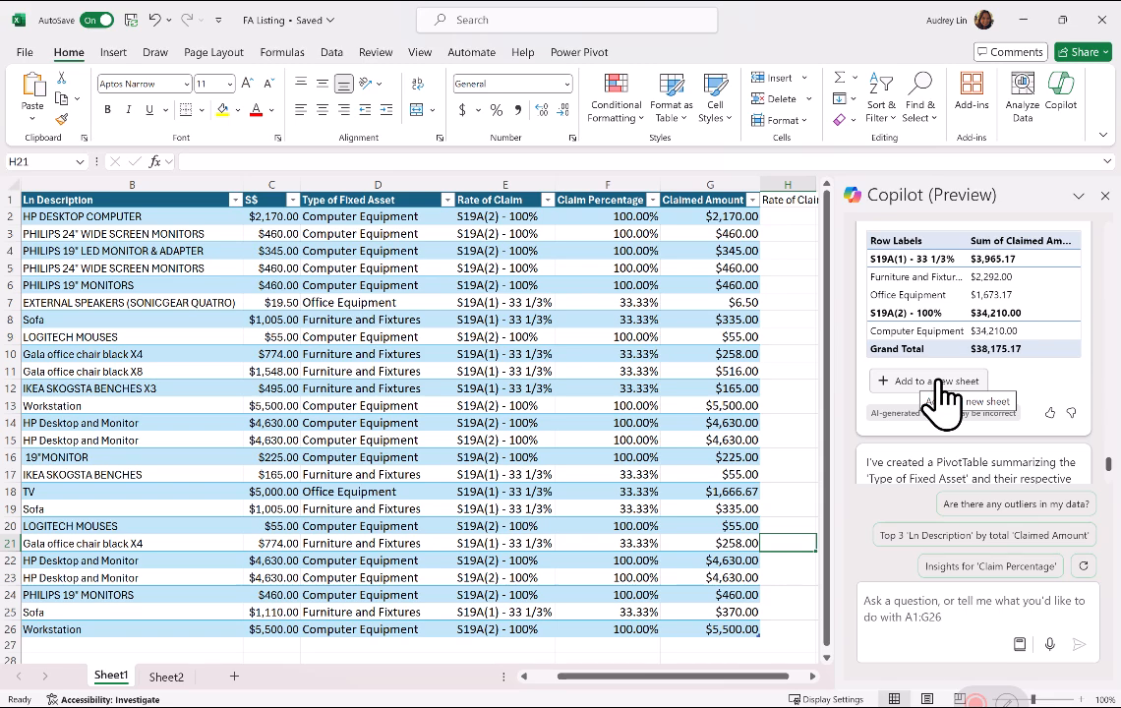
scroll(1062, 354, "down", 2)
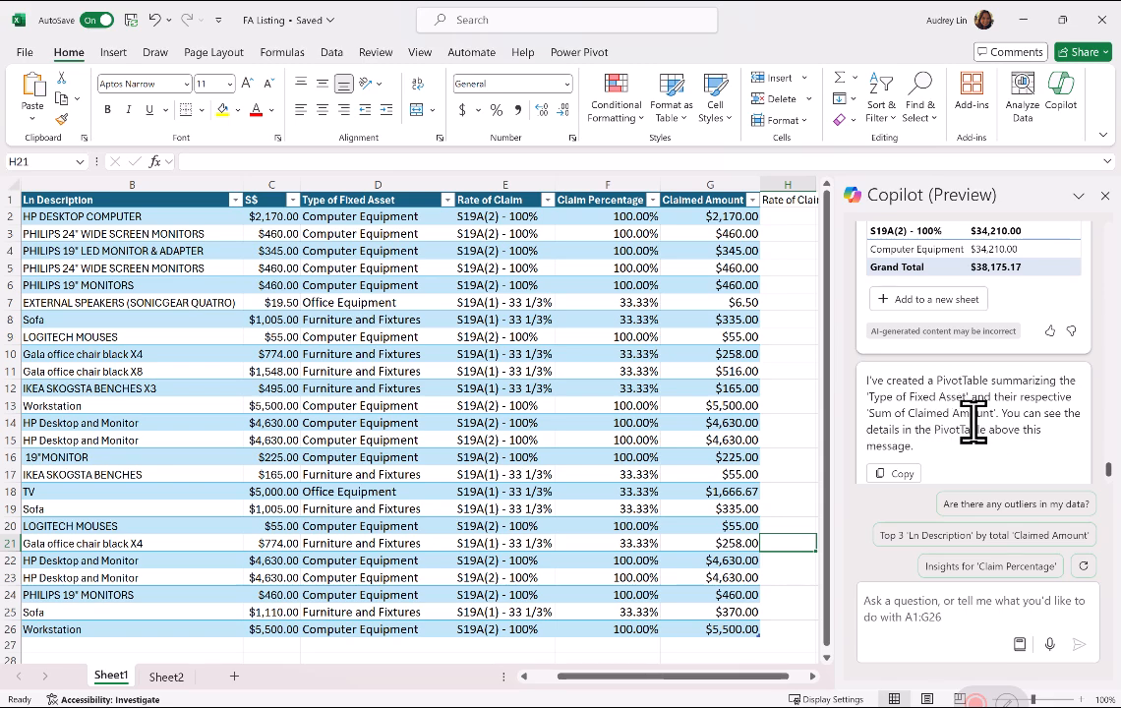
left_click(945, 299)
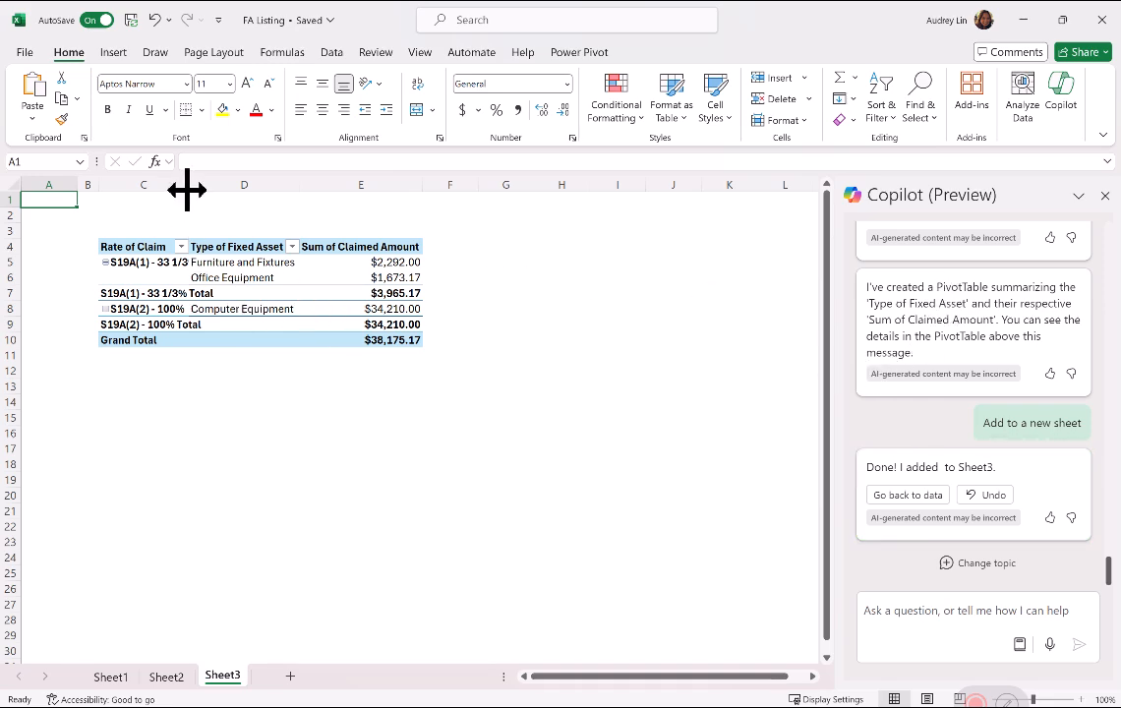
Widen the Rate of Claim column on Sheet3 to fit its labels, and check the claimed amount subtotals and grand total
left_click_drag(189, 187, 226, 189)
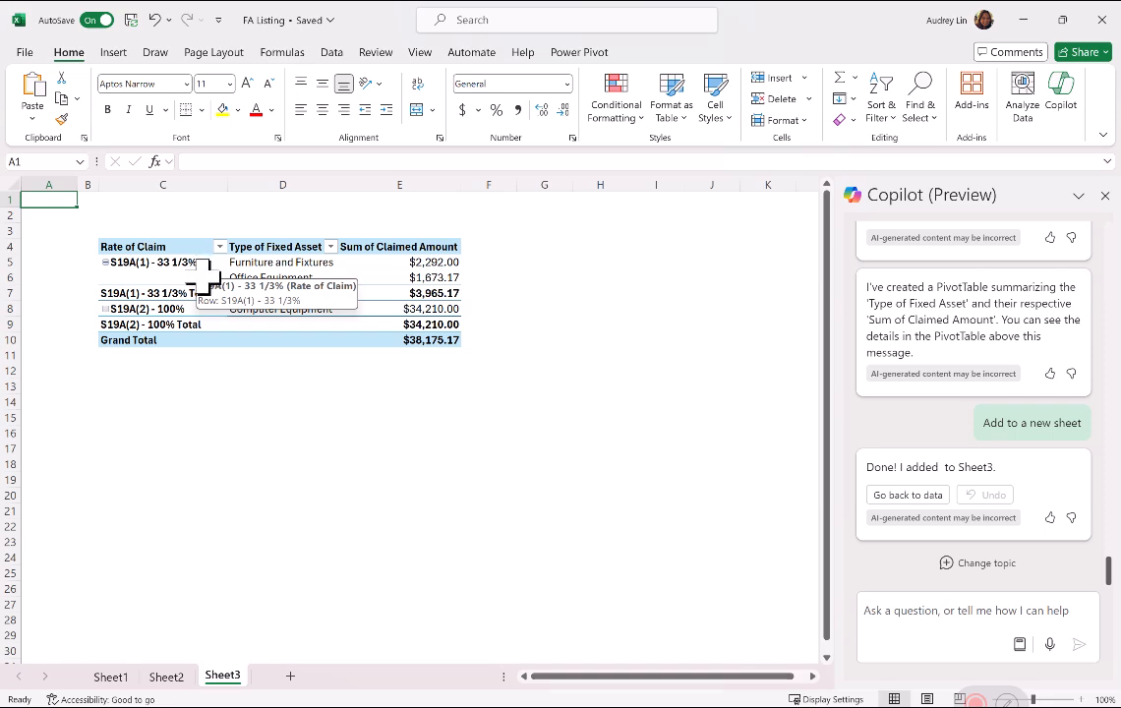
left_click(444, 292)
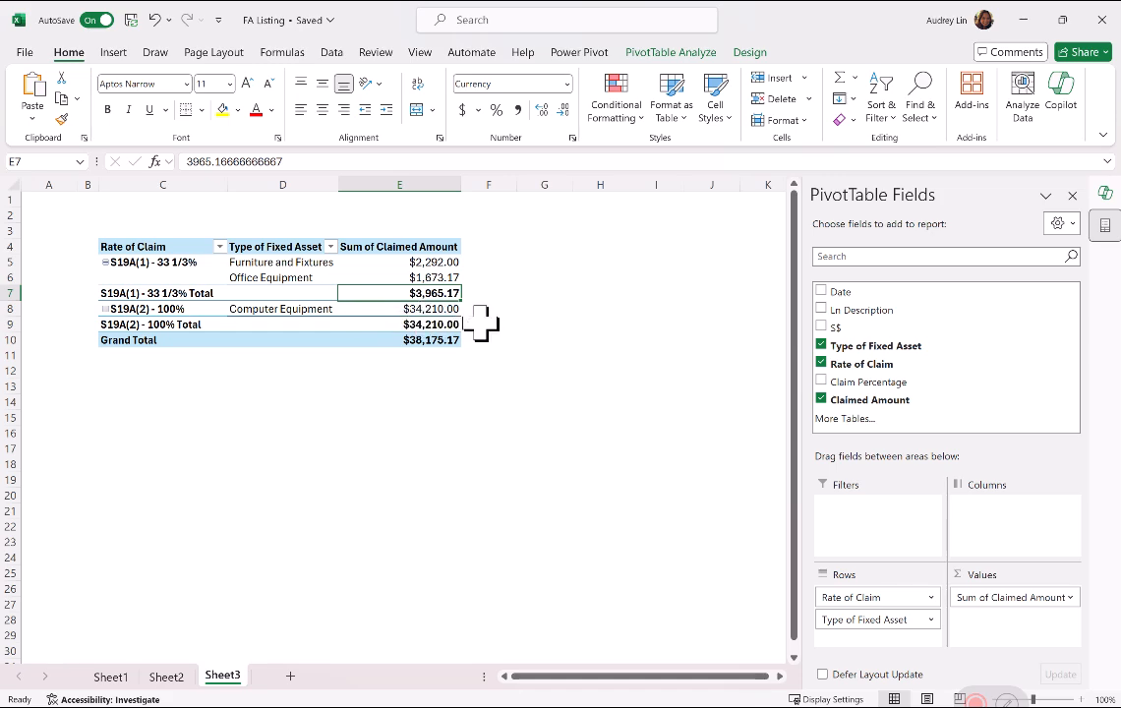
left_click(444, 325)
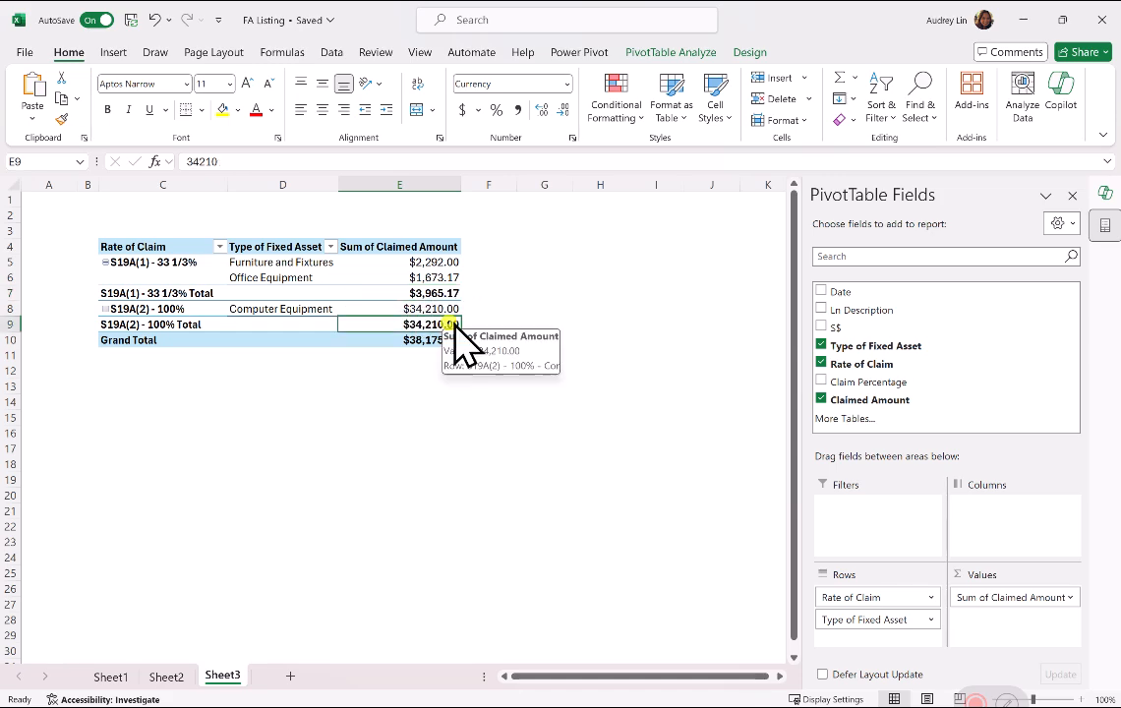
left_click(447, 340)
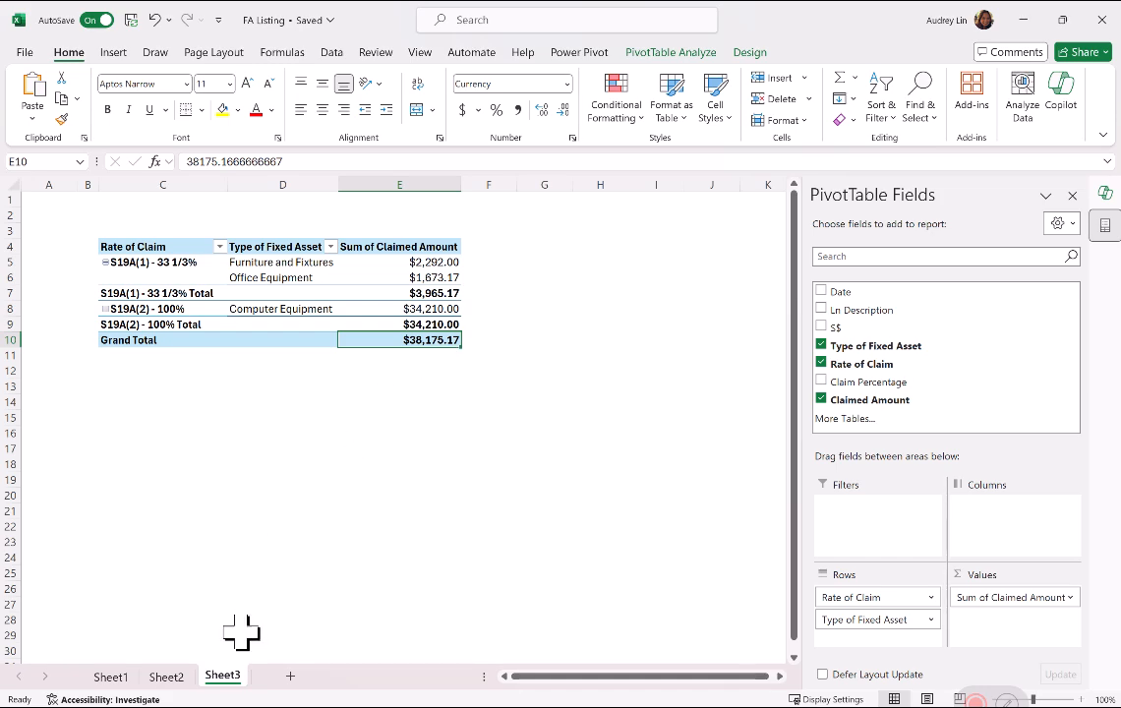
Check the sum of Claimed Amount cells G2:G26 on Sheet1 against the PivotTable's grand total on Sheet3
left_click(119, 679)
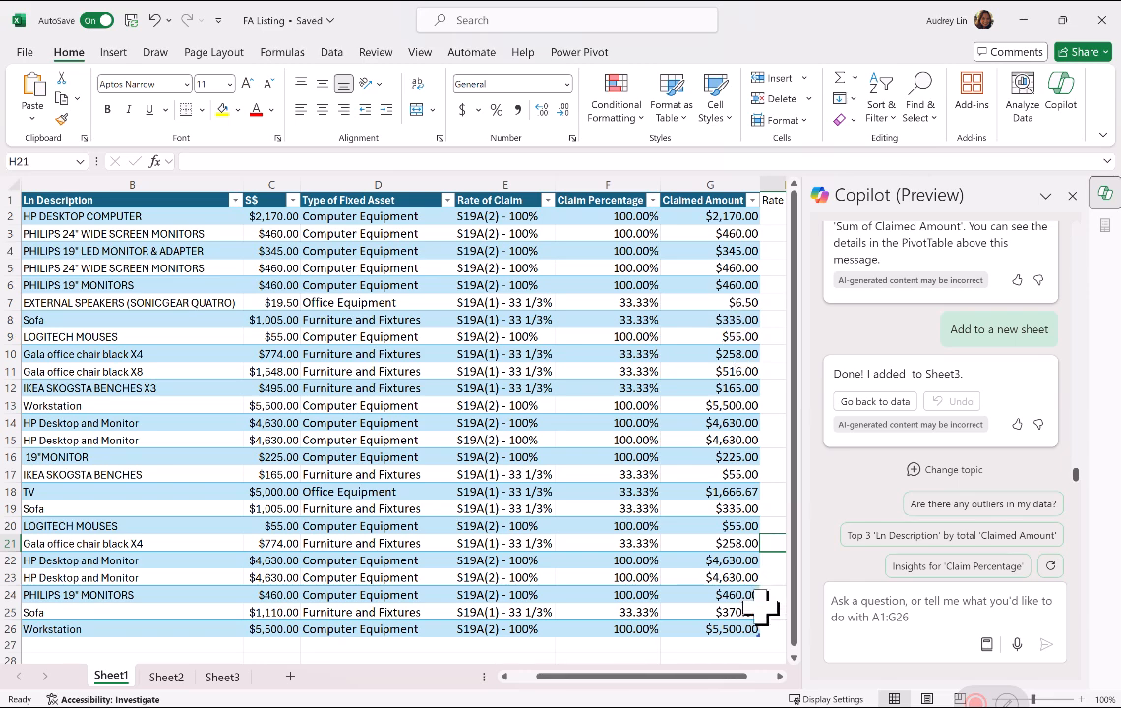
left_click_drag(736, 627, 730, 217)
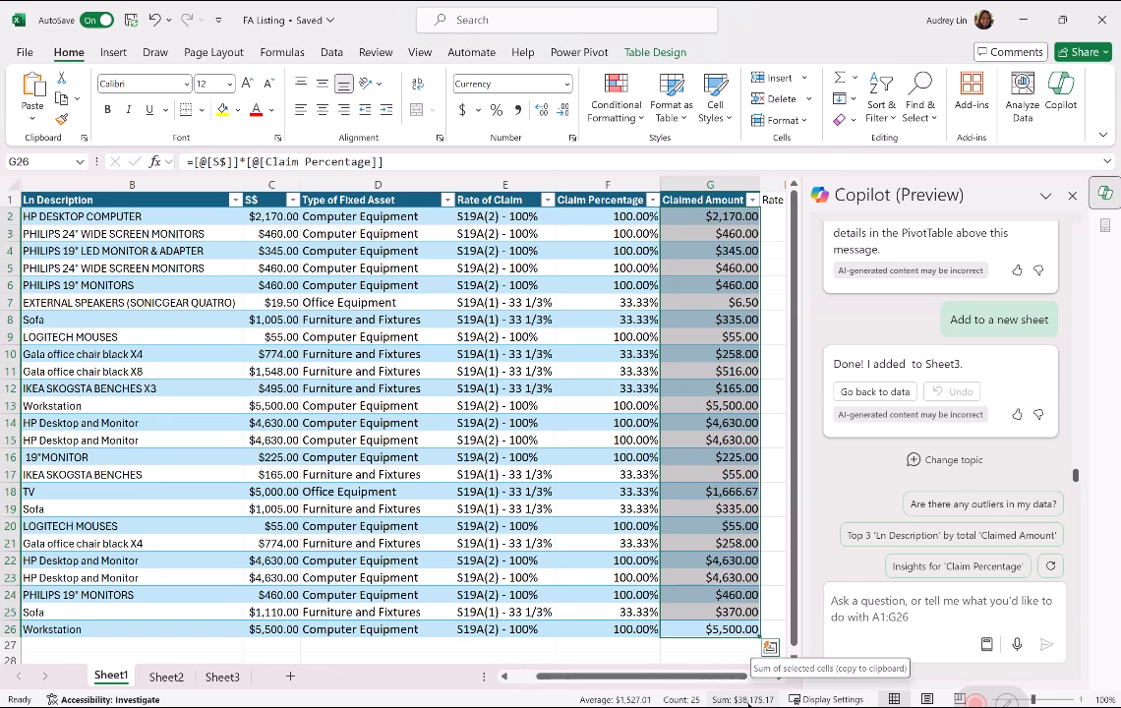
left_click(220, 678)
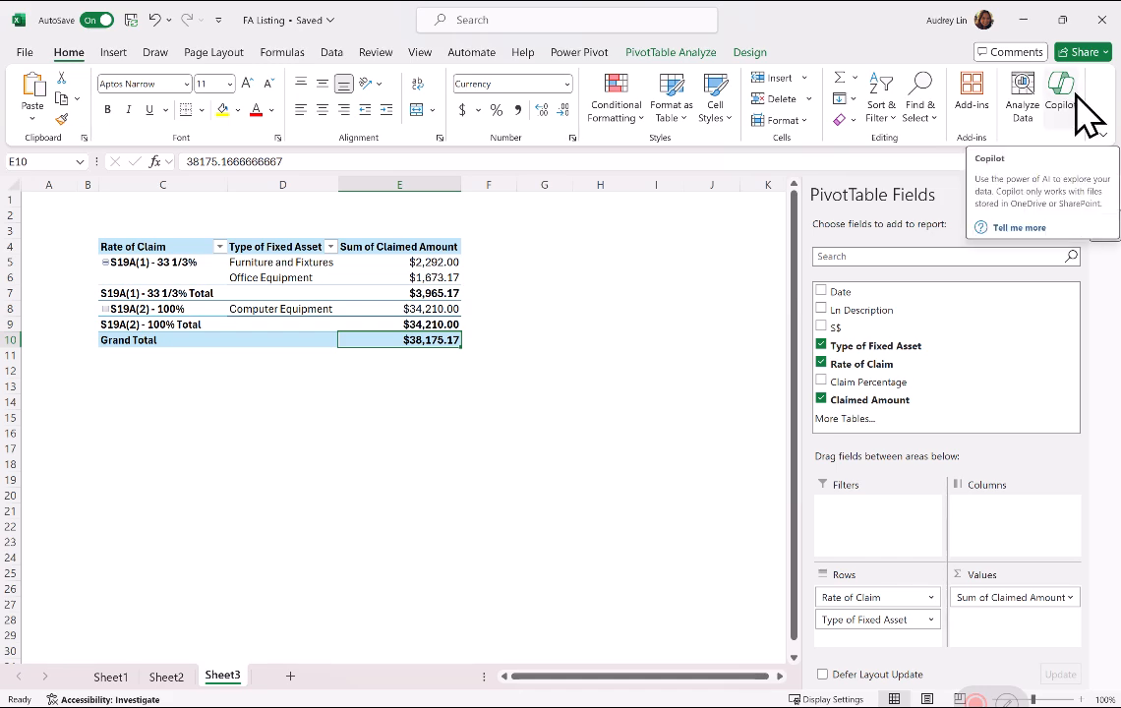
left_click(1072, 96)
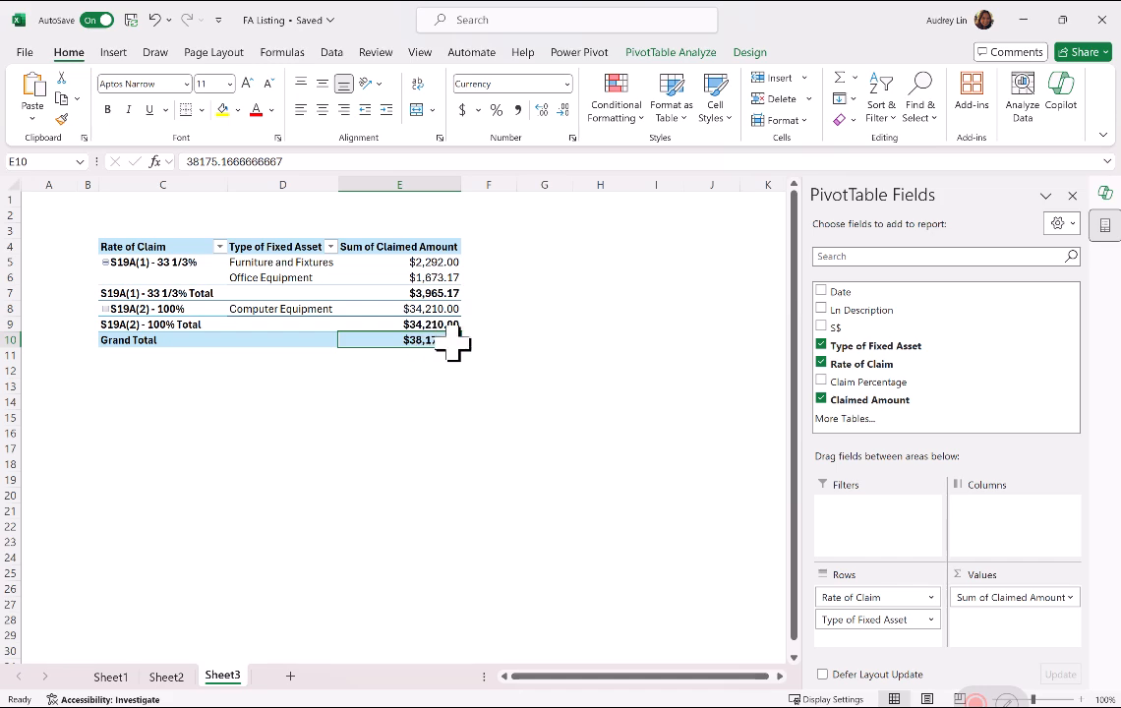